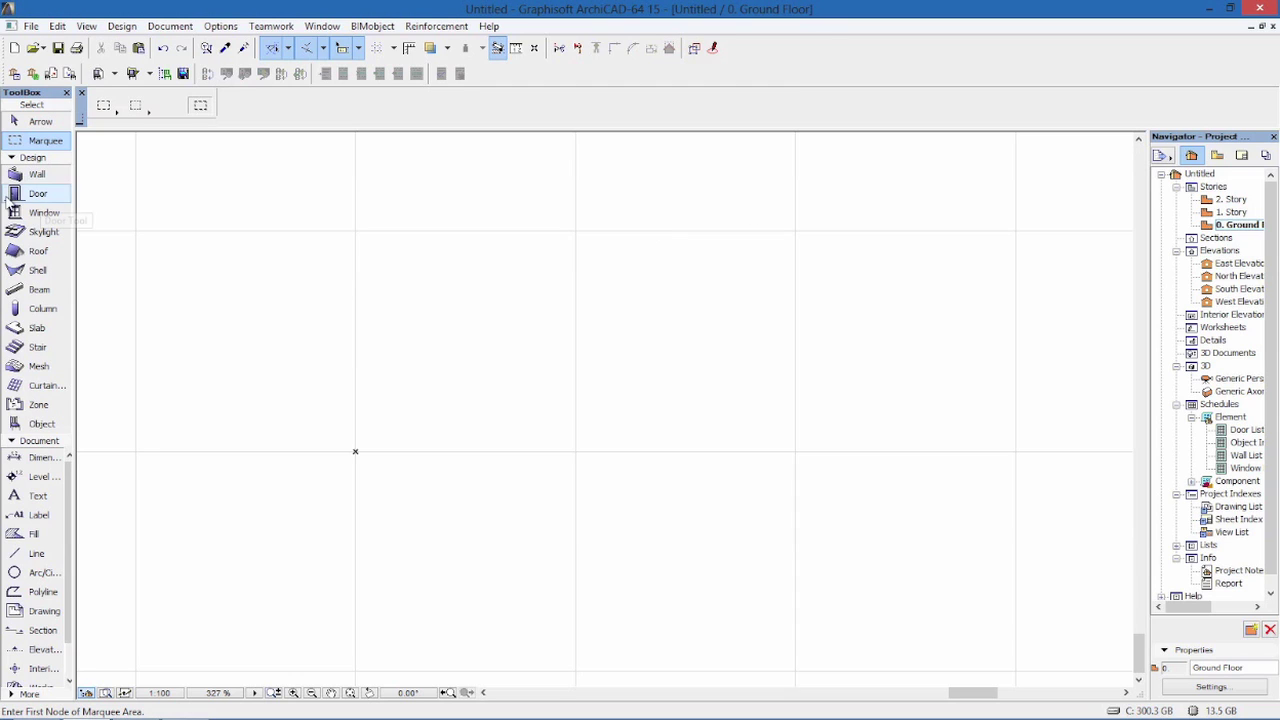
# In Object Default Settings, browse the Sovella Components folder, then return to Wall Shelf System.
pyautogui.doubleClick(40, 425)
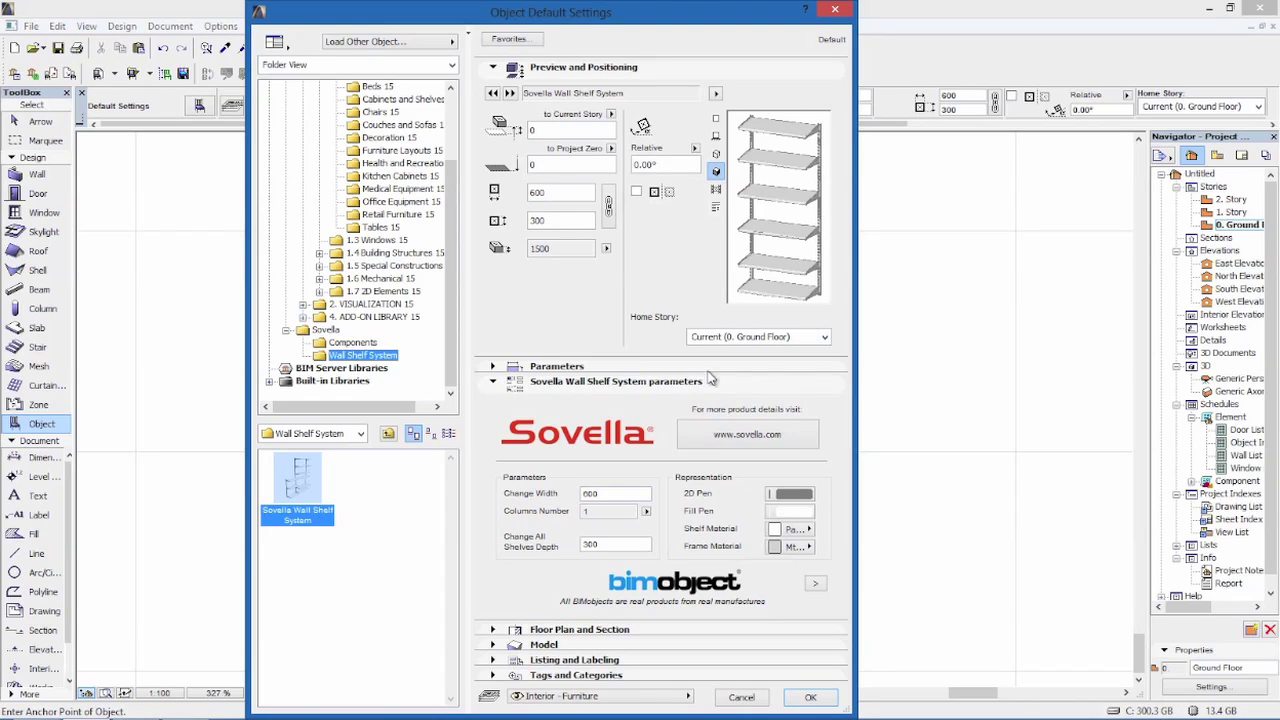
pyautogui.click(356, 343)
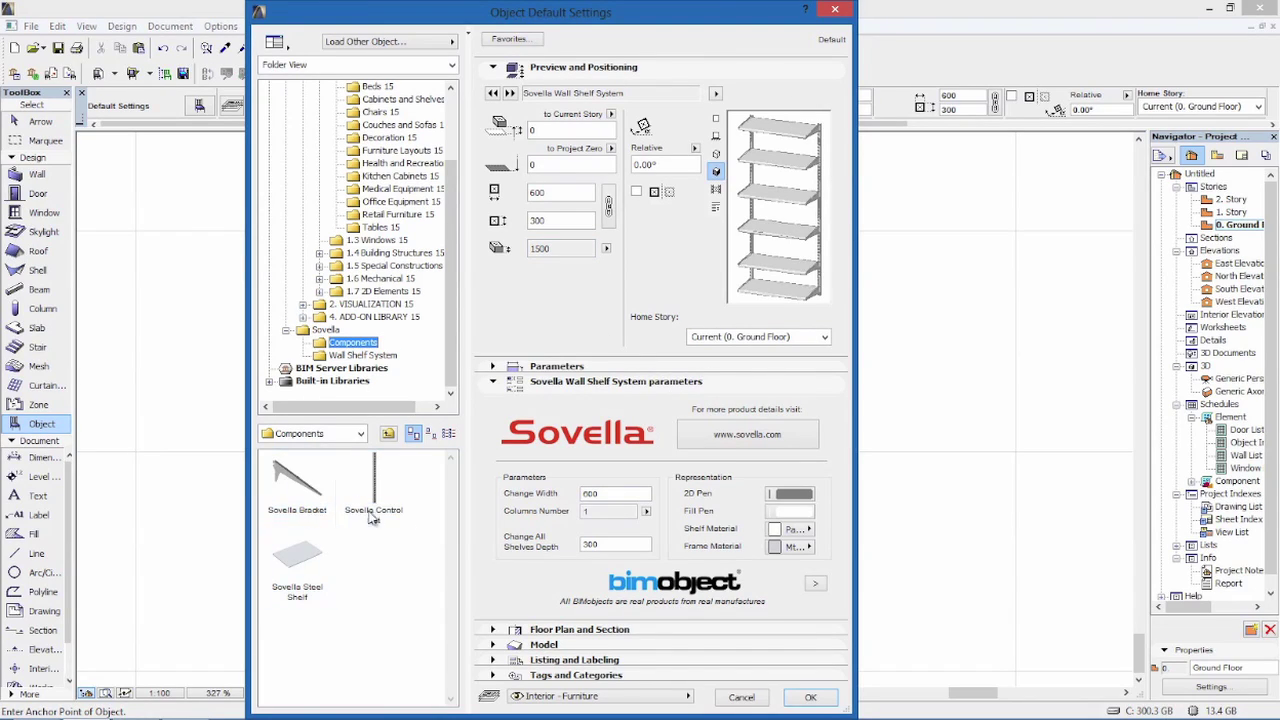
pyautogui.click(370, 356)
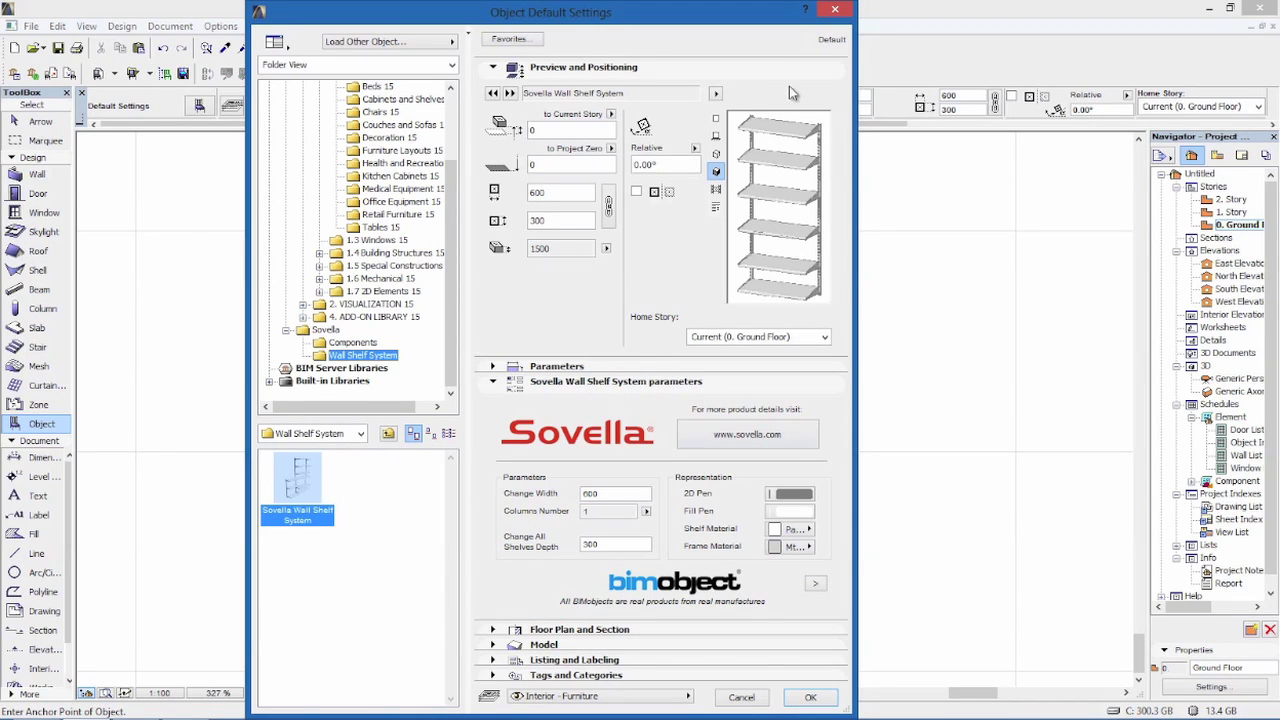
# Keep the shelf height at 1500 and set Columns Number to 3, making it 1800 wide.
pyautogui.click(606, 249)
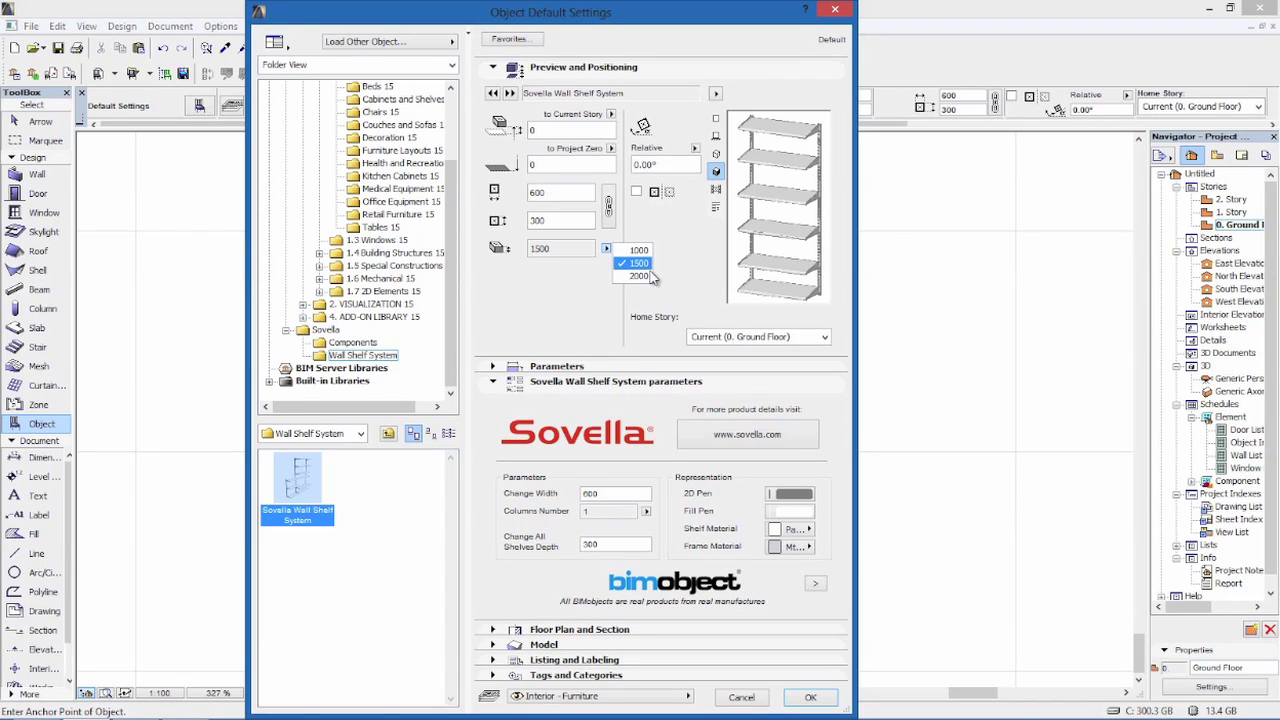
pyautogui.click(655, 450)
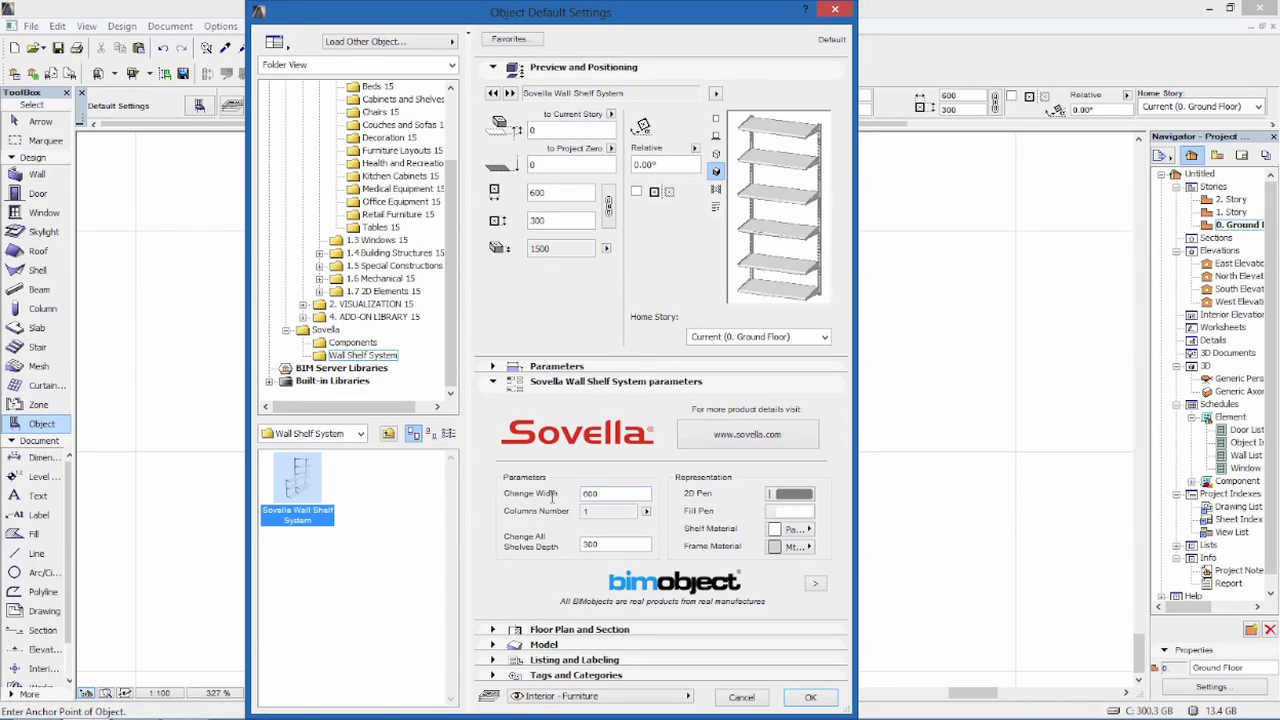
pyautogui.click(647, 514)
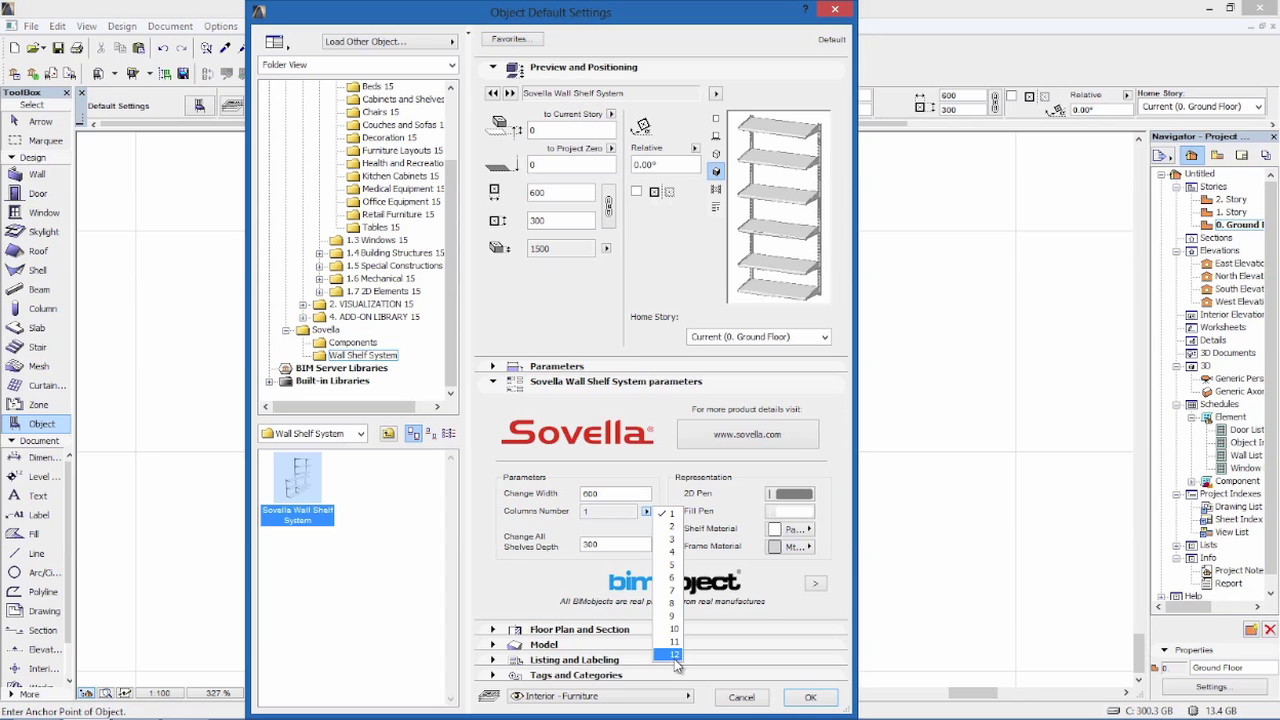
pyautogui.click(672, 539)
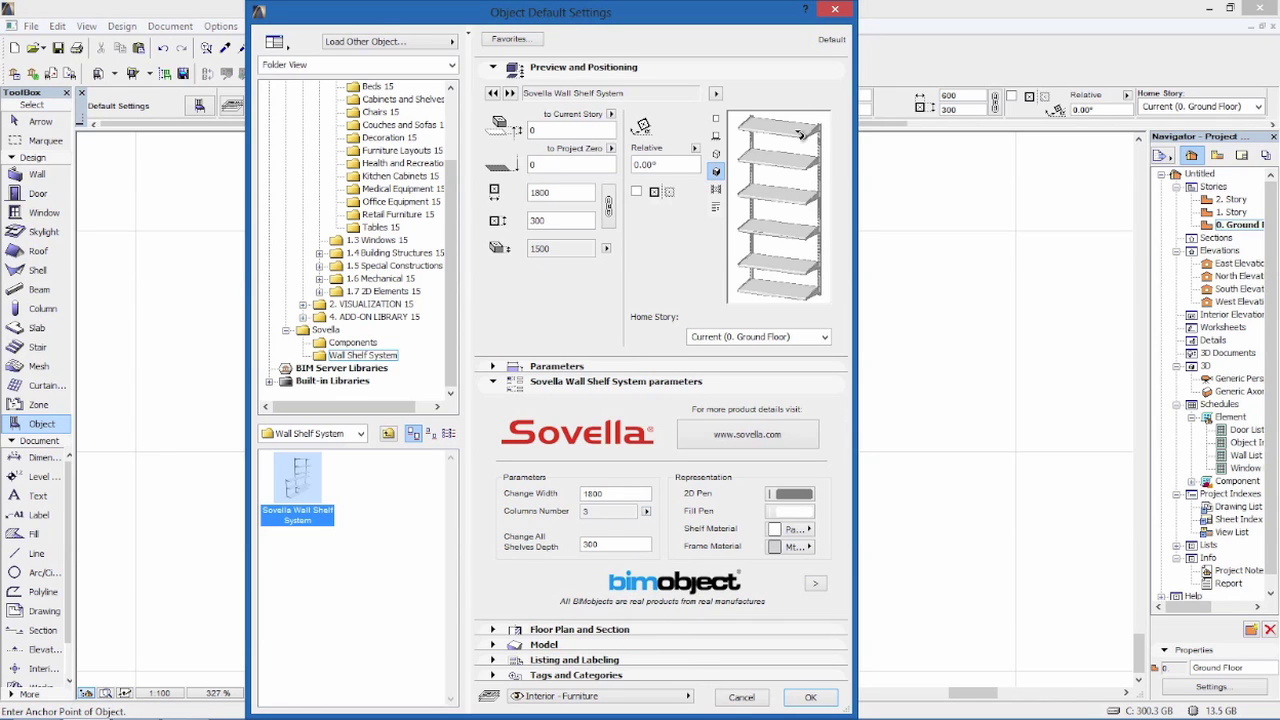
pyautogui.moveTo(764, 142); pyautogui.dragTo(768, 151)
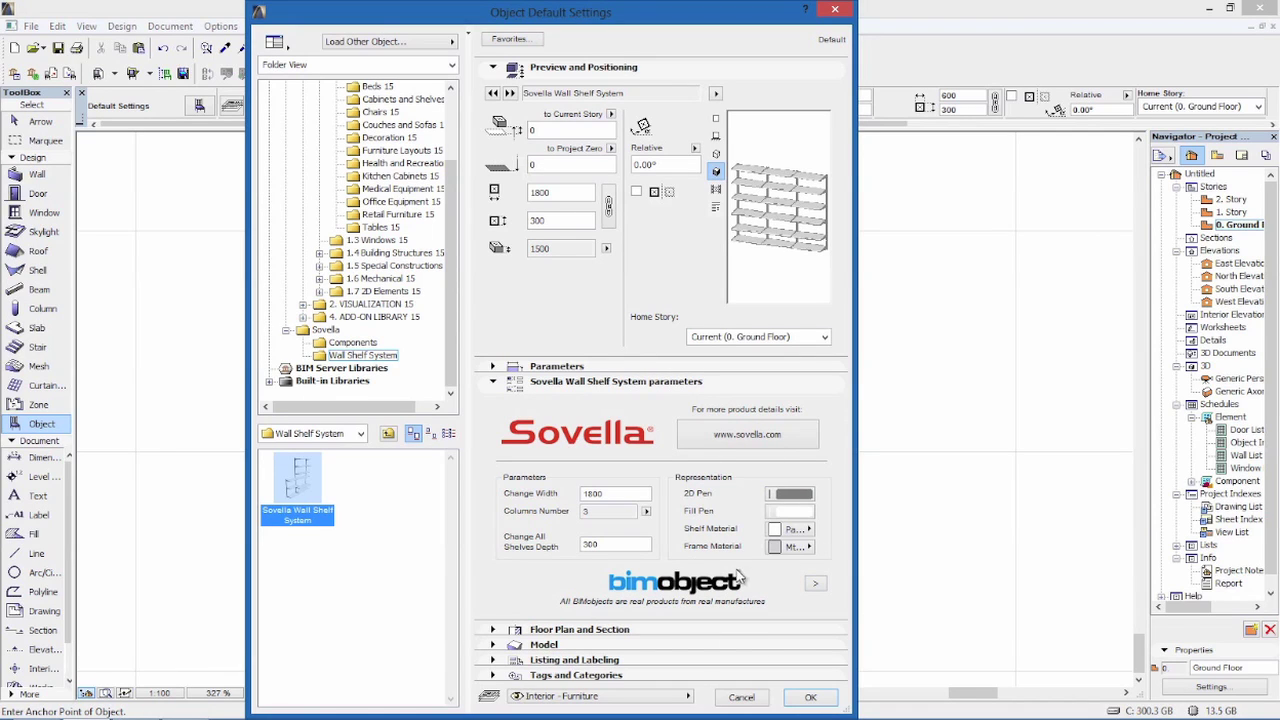
# In Configuration, keep column 1, Detailed 3D level and 600 column width; set 3D Edit Mode to Edit All.
pyautogui.click(815, 584)
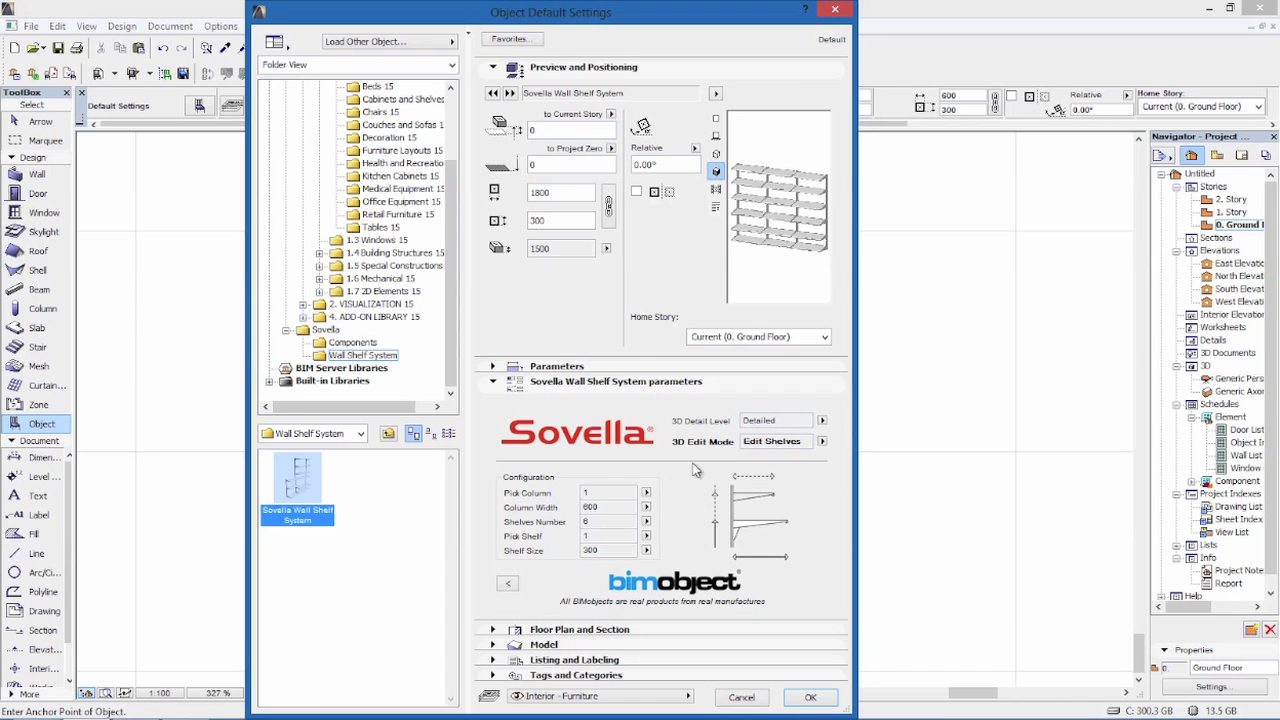
pyautogui.click(646, 493)
pyautogui.click(650, 465)
pyautogui.click(821, 421)
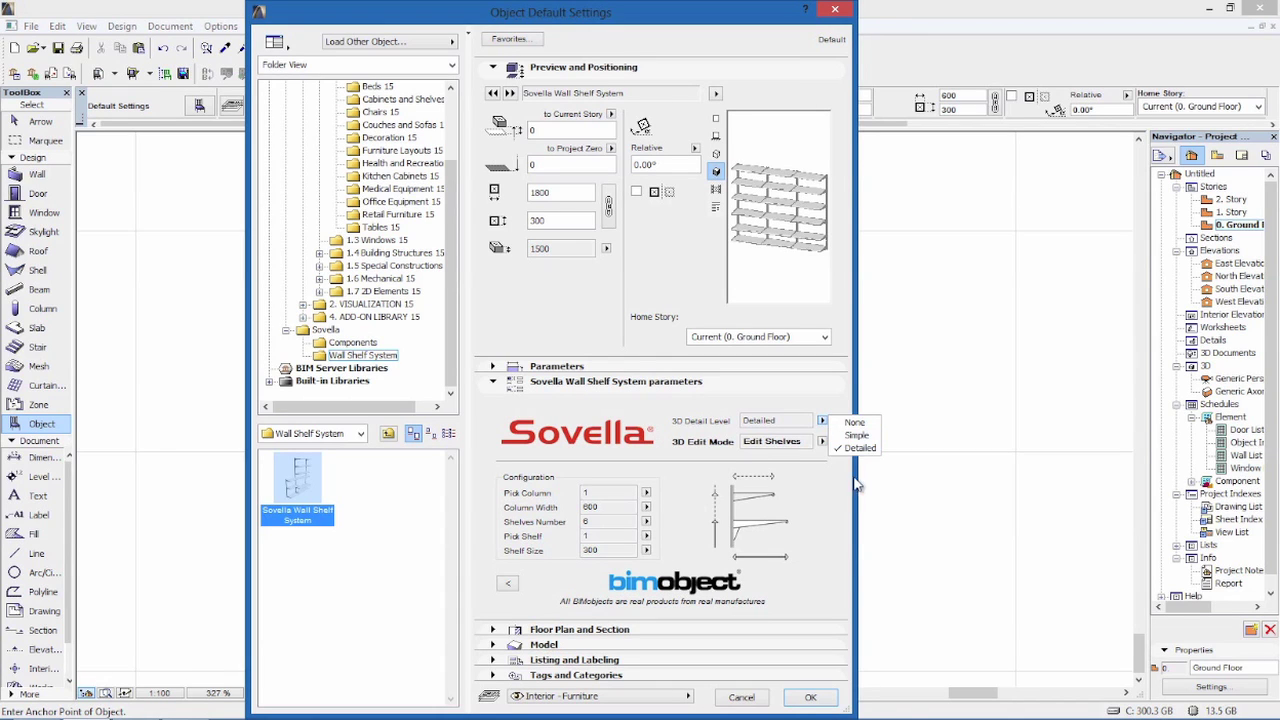
pyautogui.click(795, 496)
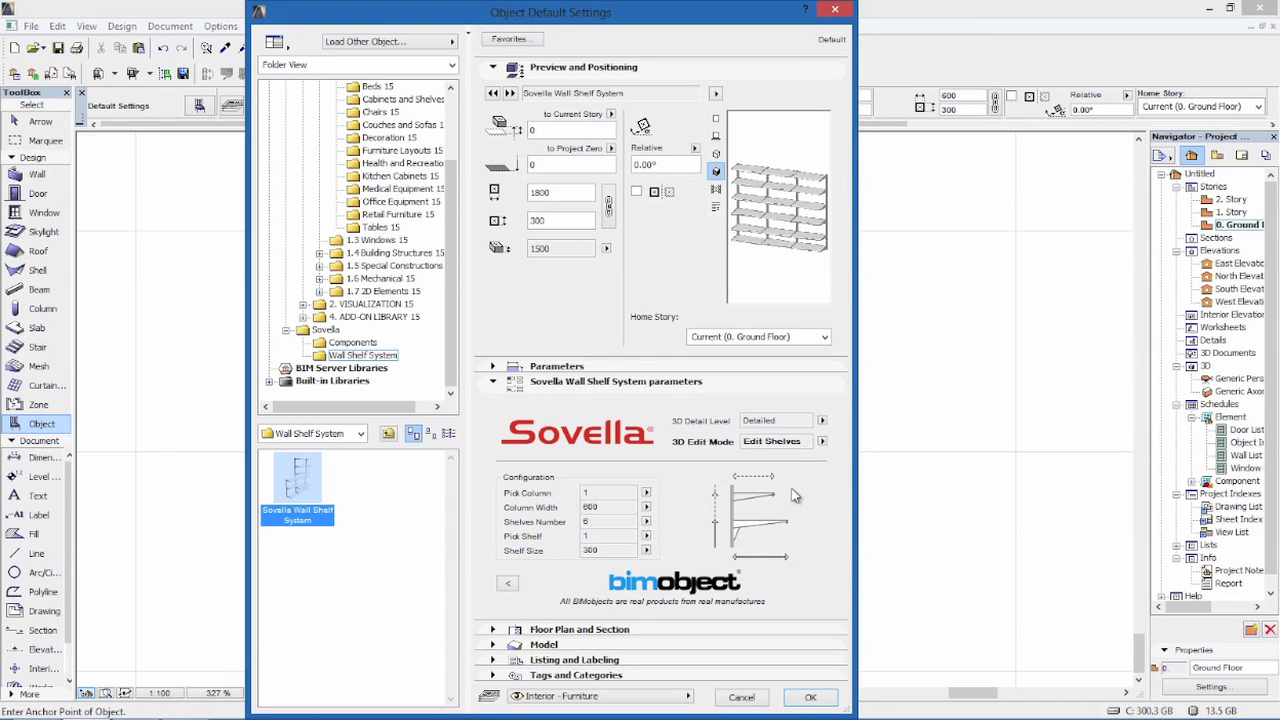
pyautogui.click(821, 441)
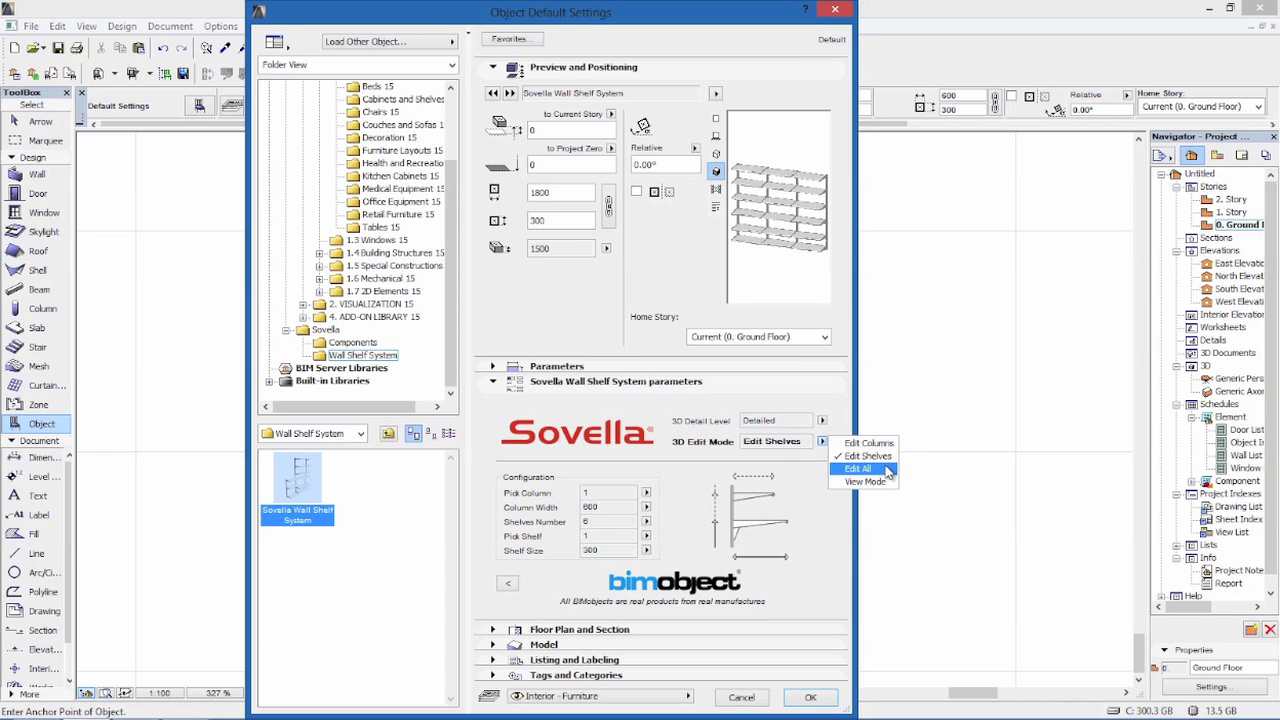
pyautogui.click(858, 468)
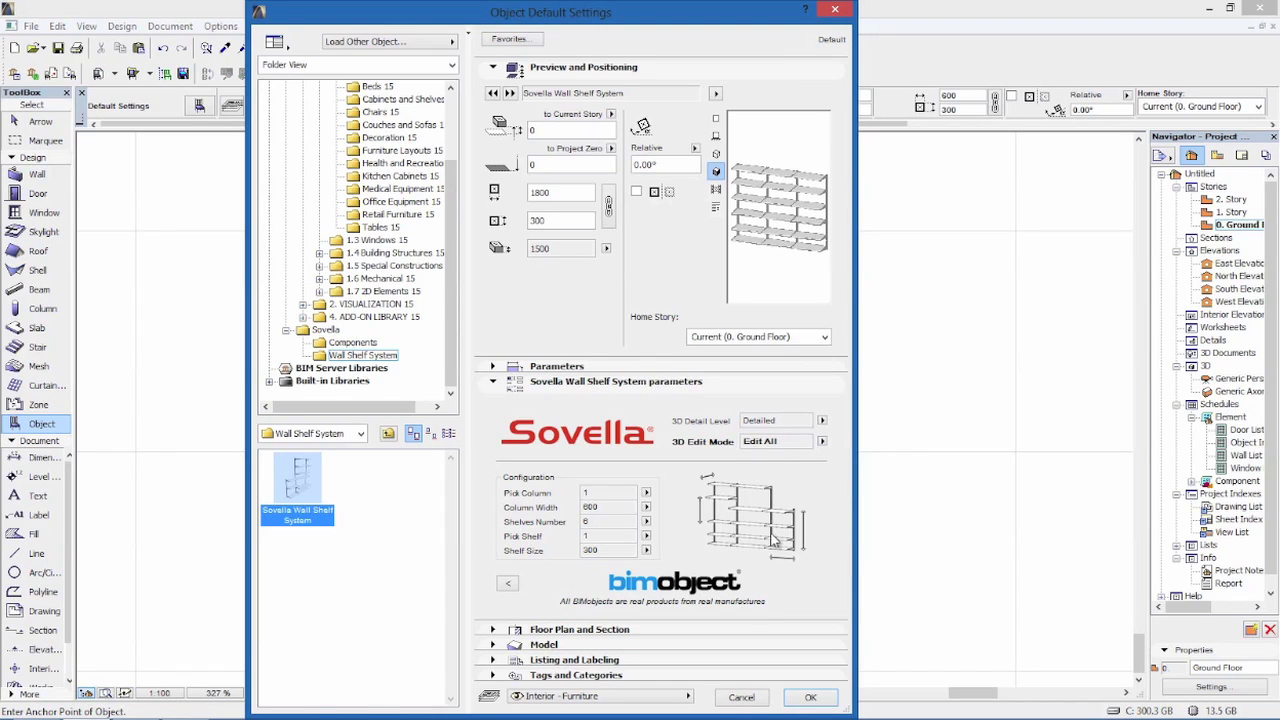
pyautogui.click(647, 508)
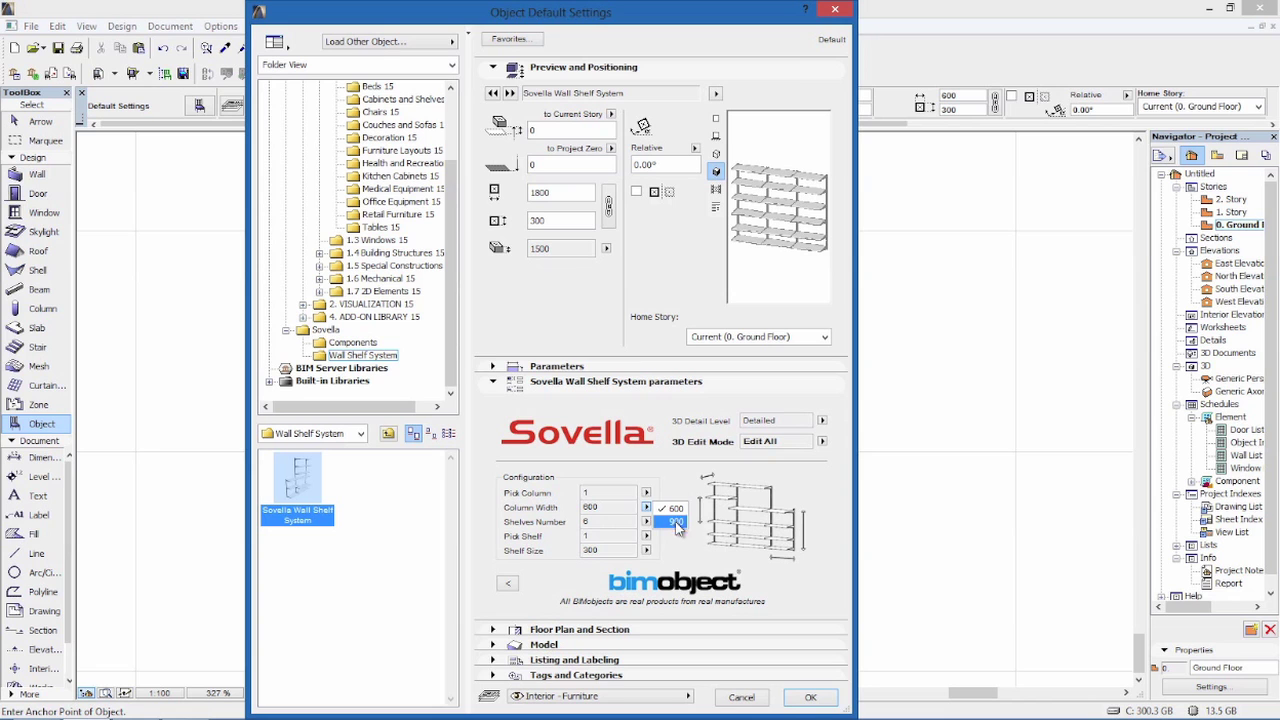
pyautogui.click(677, 527)
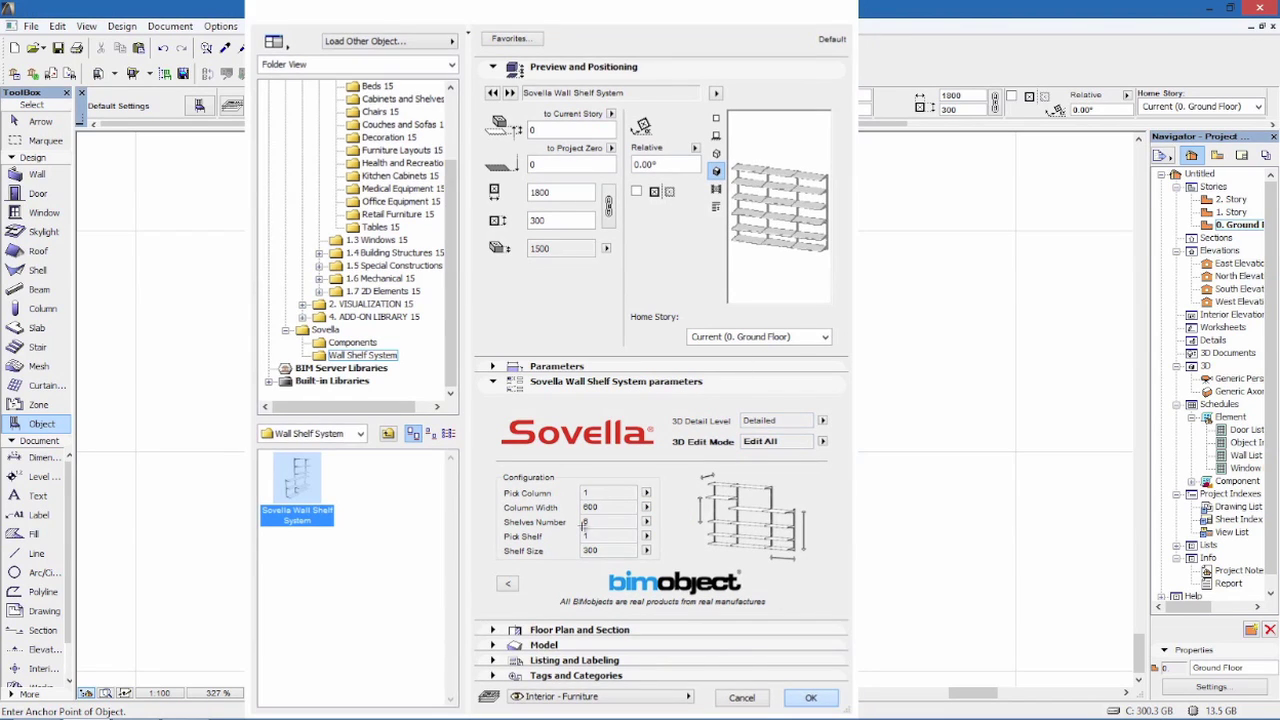
# Confirm the shelf settings and place the shelf system in the floor plan.
pyautogui.click(812, 698)
pyautogui.click(355, 452)
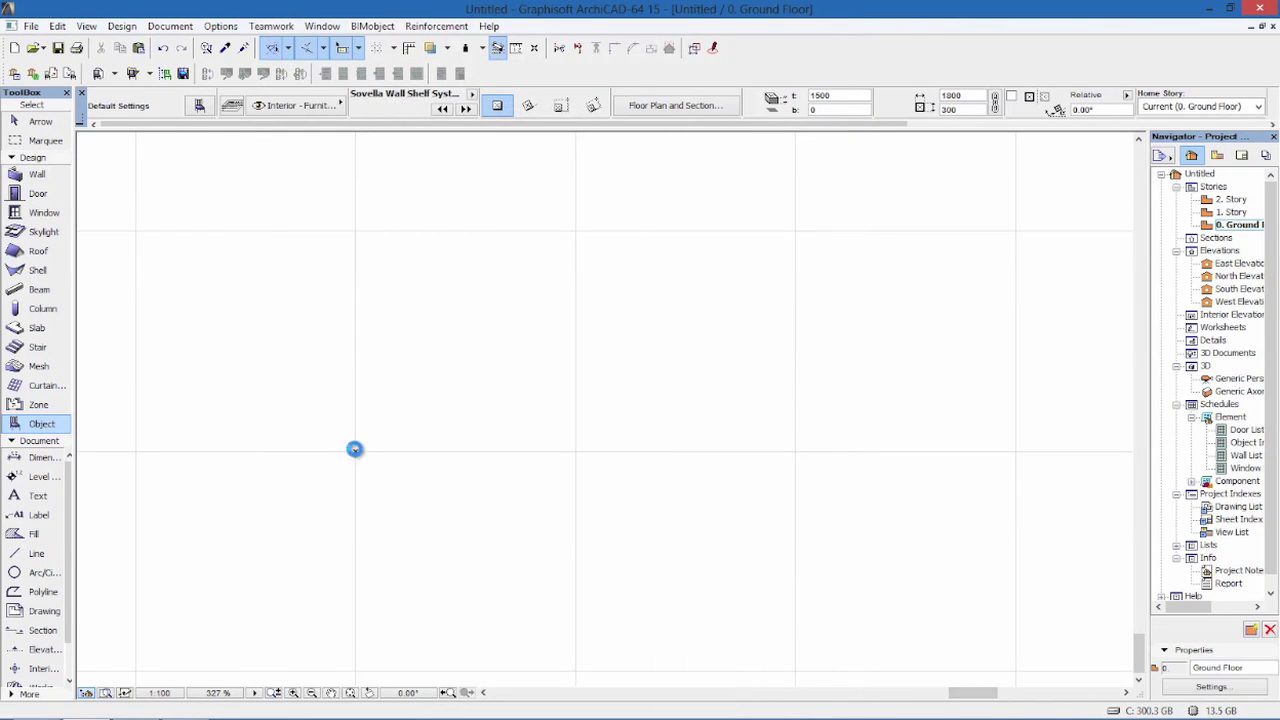
pyautogui.scroll(2, 465, 480)
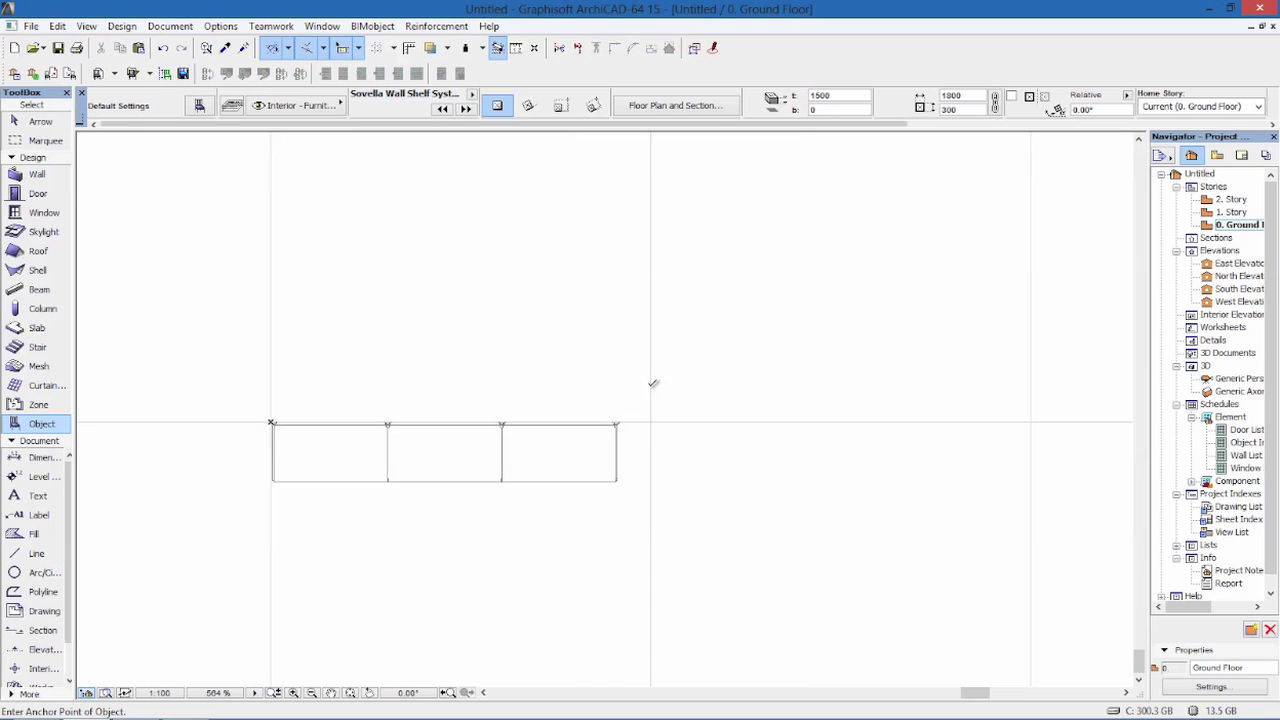
# Select the placed shelf, test stretching its 1800 width, then cancel with Esc.
pyautogui.keyDown('shift'); pyautogui.click(616, 452); pyautogui.keyUp('shift')
pyautogui.scroll(4, 605, 440)
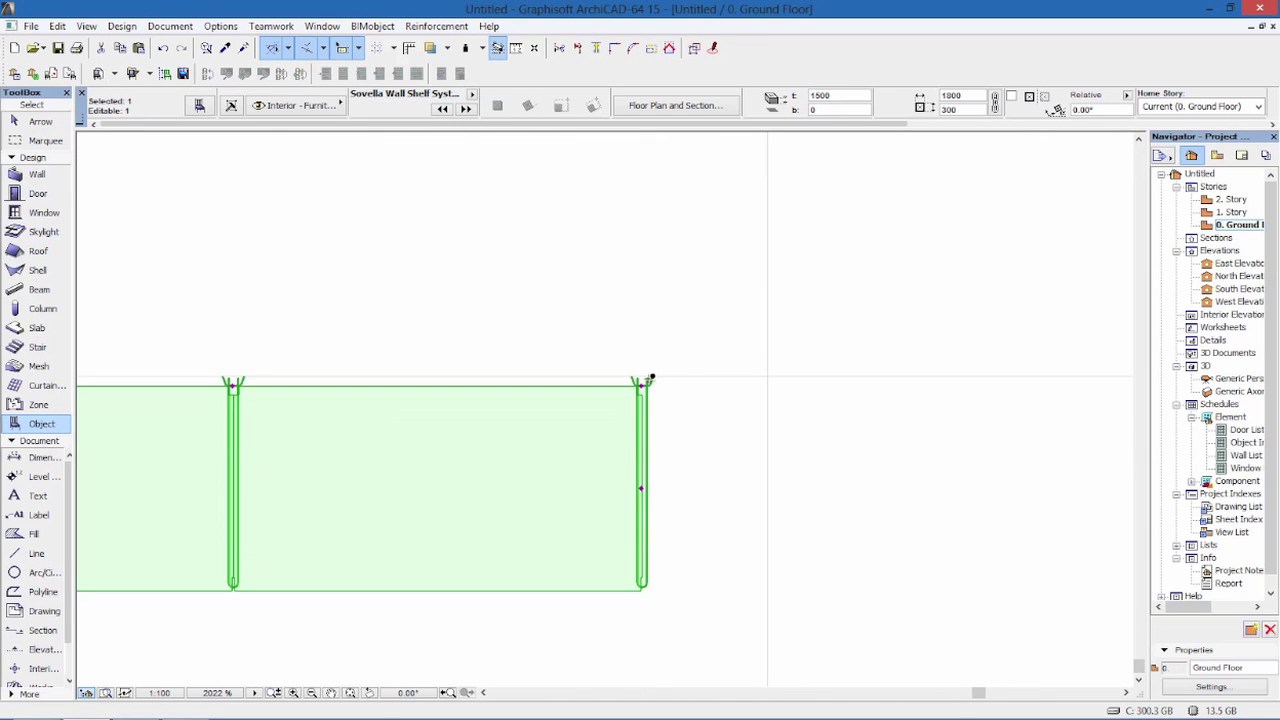
pyautogui.click(643, 487)
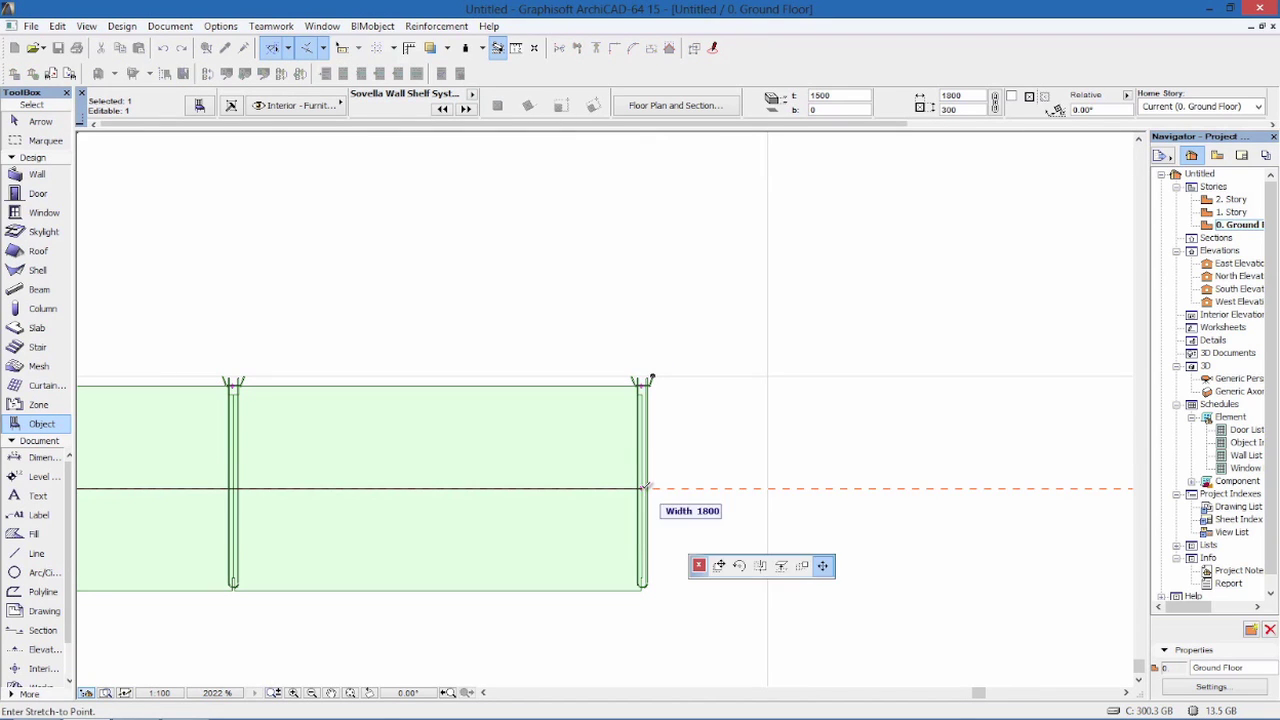
pyautogui.scroll(-3, 872, 505)
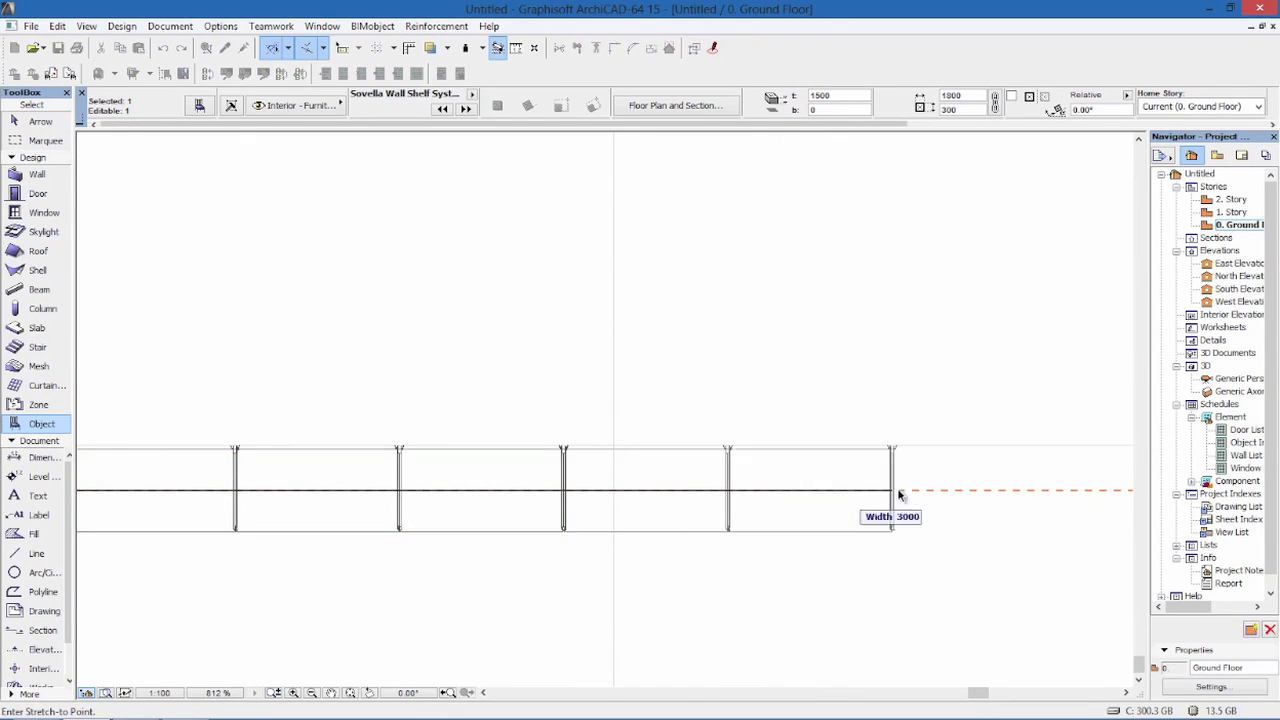
pyautogui.click(598, 488)
pyautogui.moveTo(600, 483); pyautogui.dragTo(843, 383, button='middle')
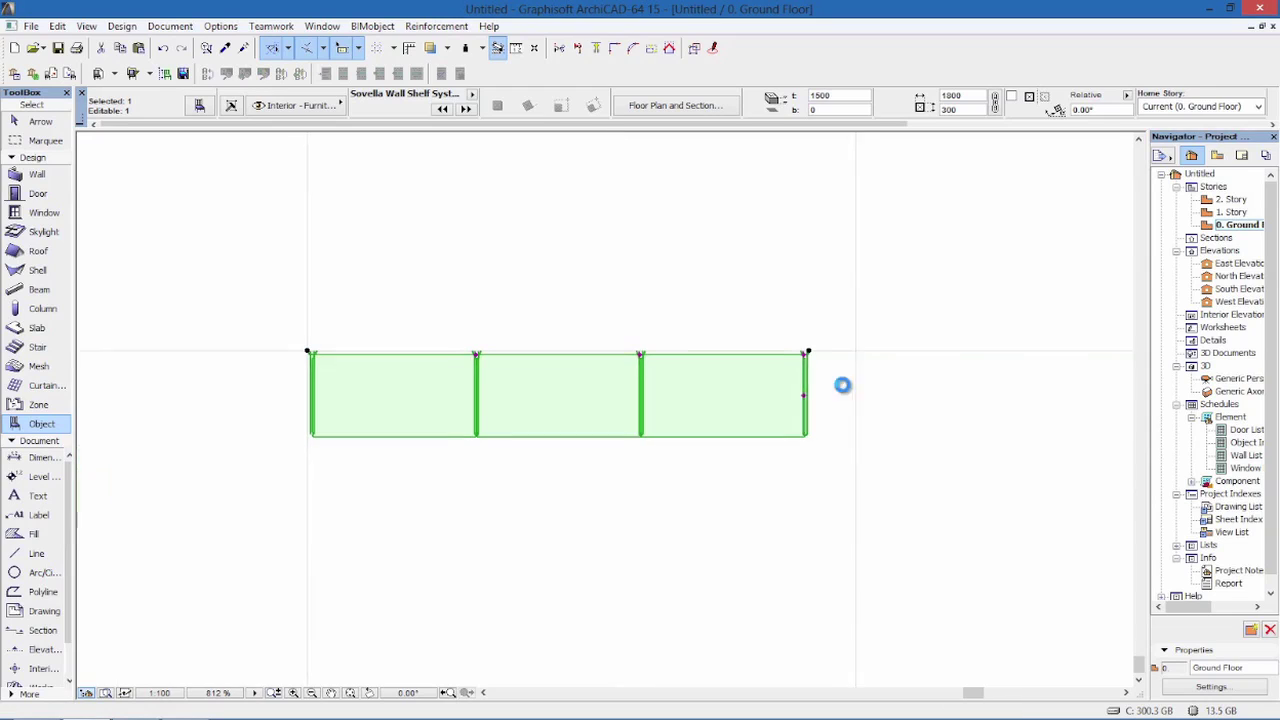
pyautogui.click(808, 352)
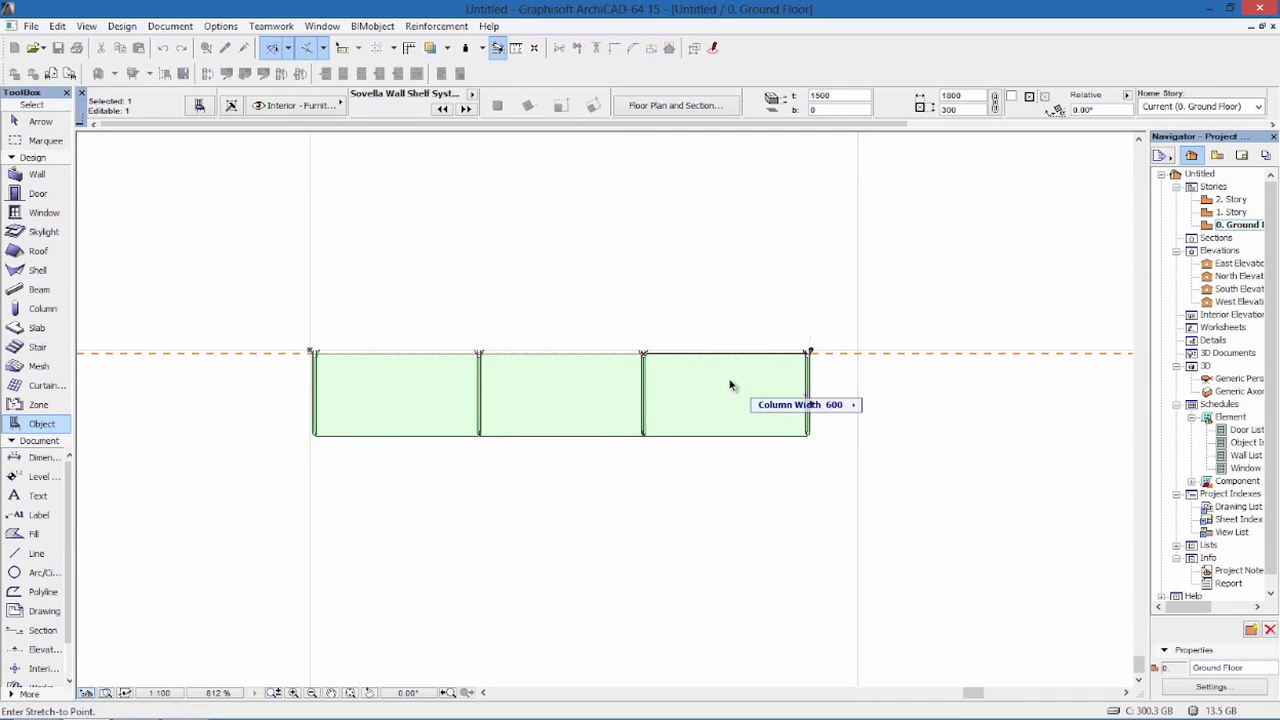
pyautogui.press('Escape')
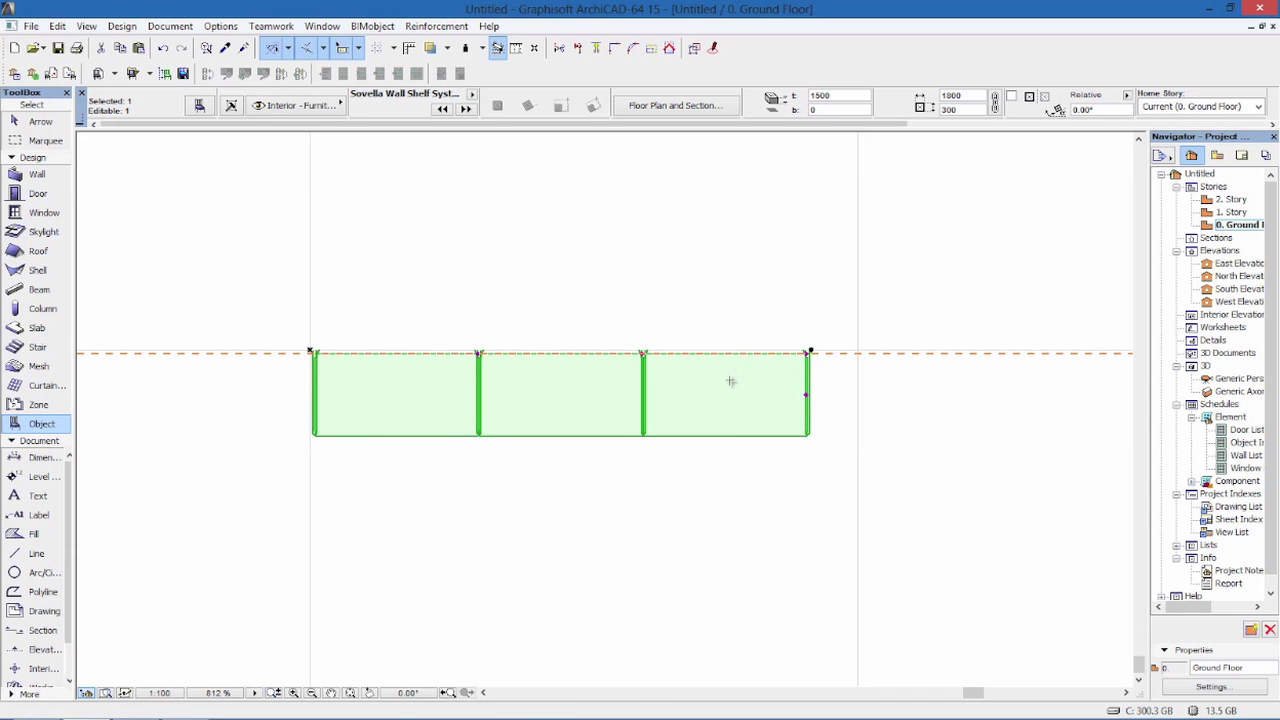
# Switch to the 3D view, orbit to the shelf's front, and select the shelf system.
pyautogui.press('F3')
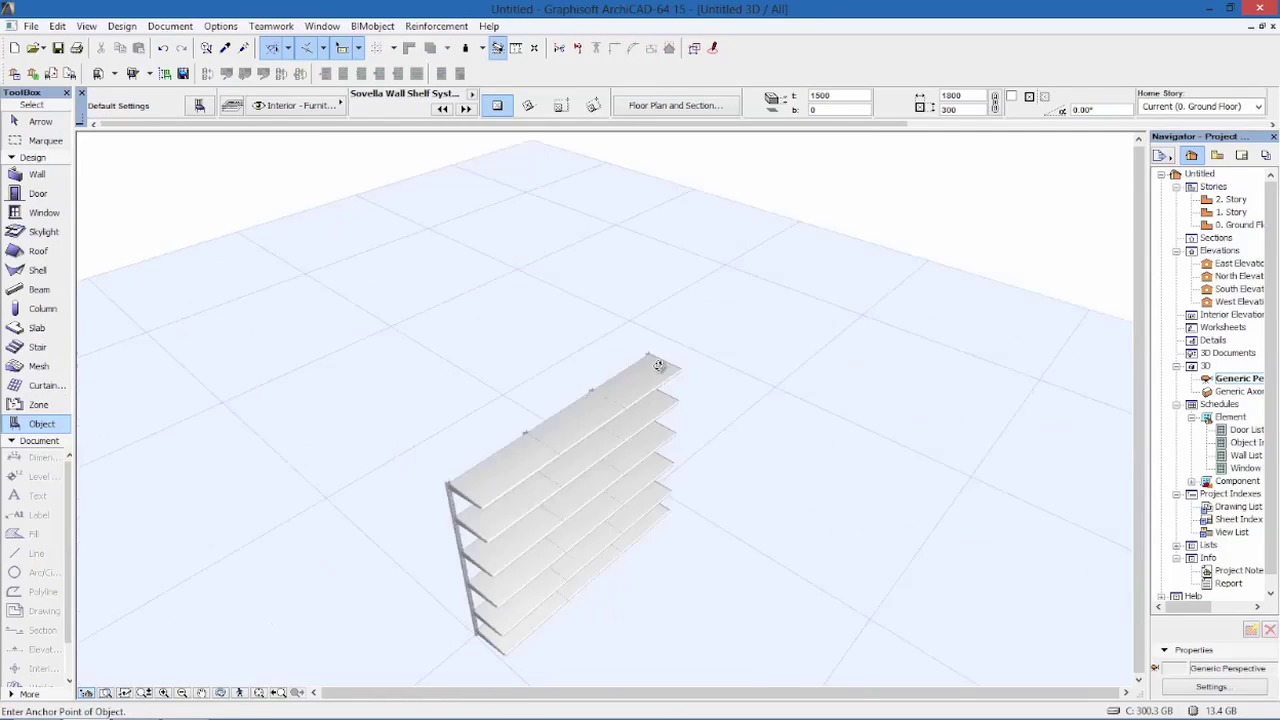
pyautogui.keyDown('shift'); pyautogui.moveTo(970, 352); pyautogui.dragTo(664, 451, button='middle'); pyautogui.keyUp('shift')
pyautogui.scroll(2, 664, 451)
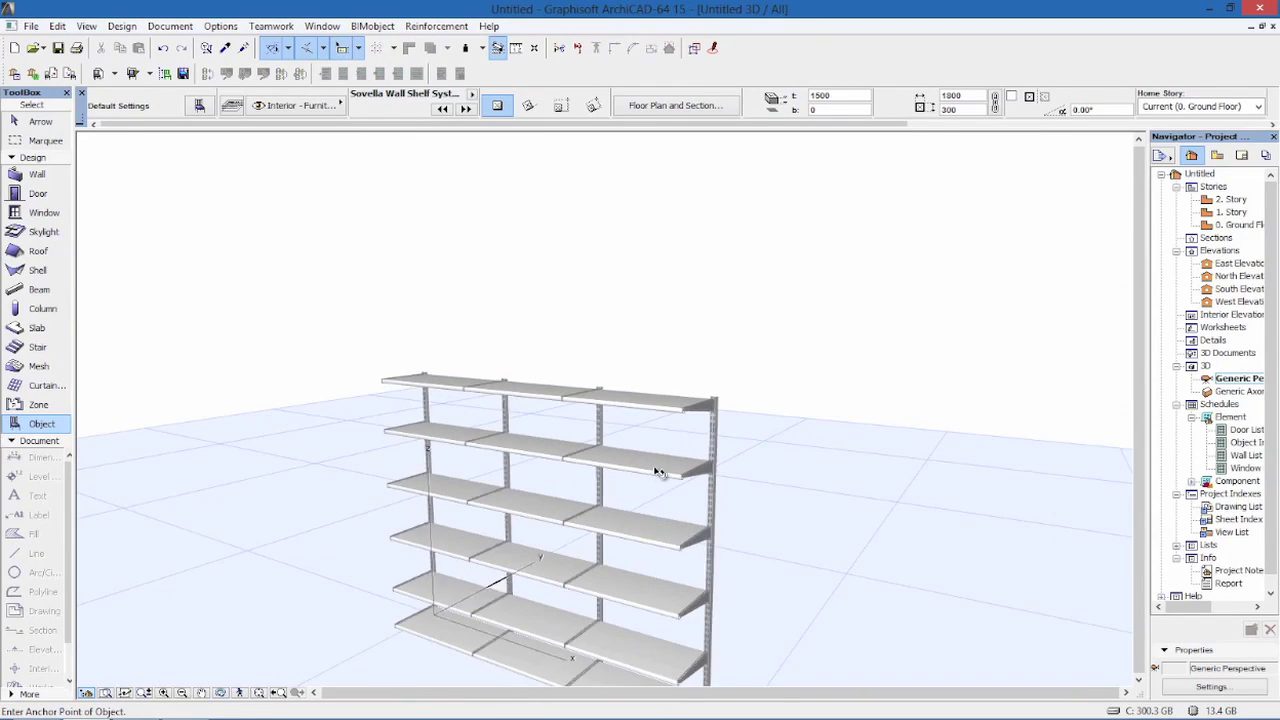
pyautogui.click(664, 462)
pyautogui.scroll(3, 670, 435)
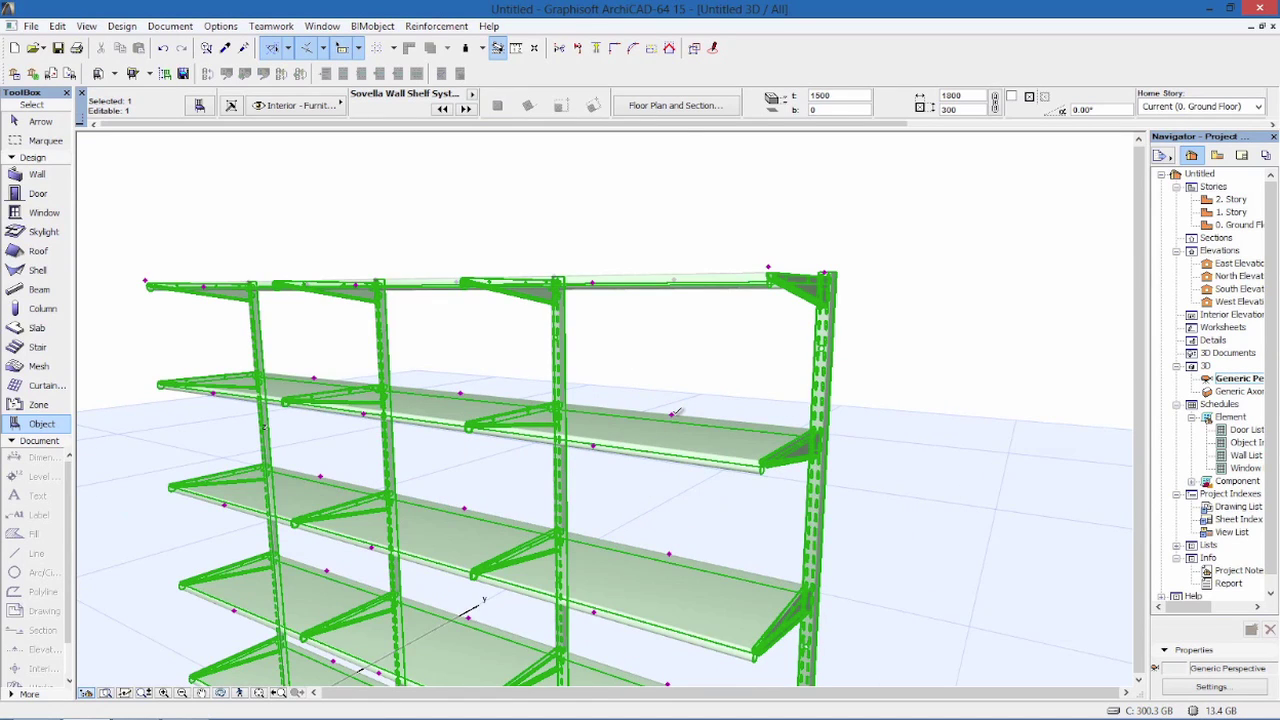
# Stretch one right-bay shelf down to about 1185, then deselect and reselect the shelf system.
pyautogui.click(672, 414)
pyautogui.click(749, 493)
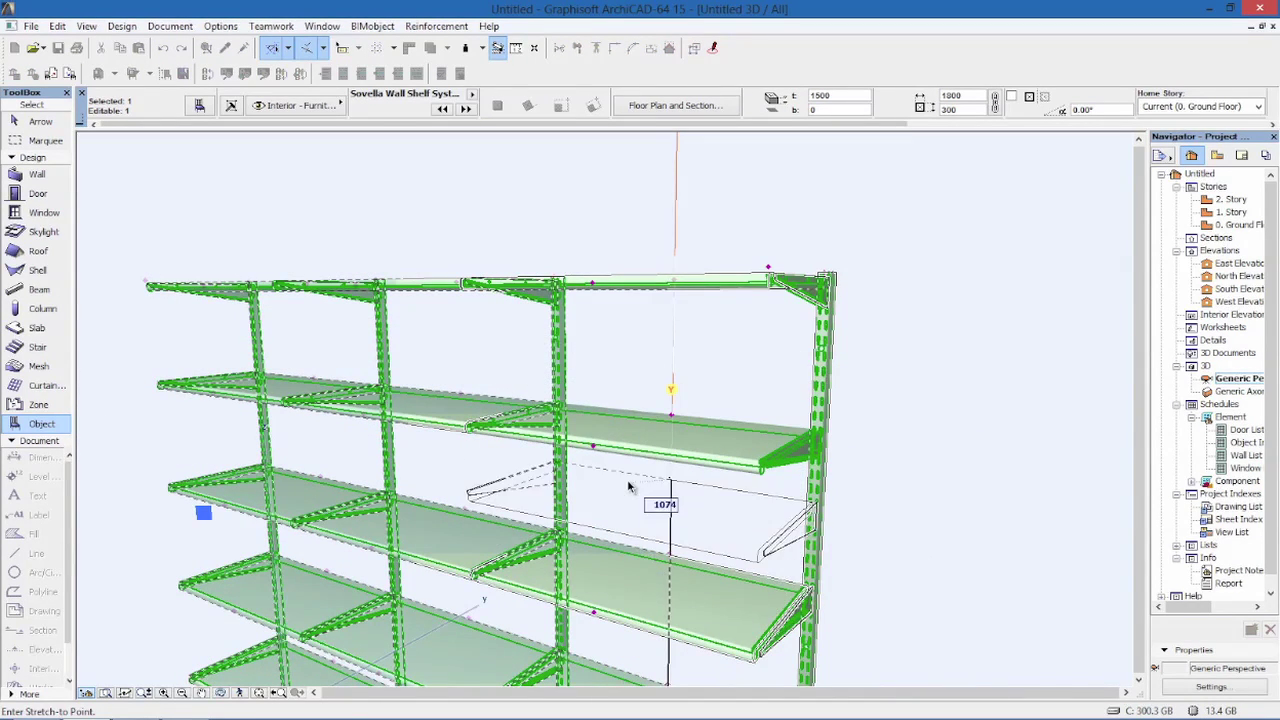
pyautogui.click(584, 405)
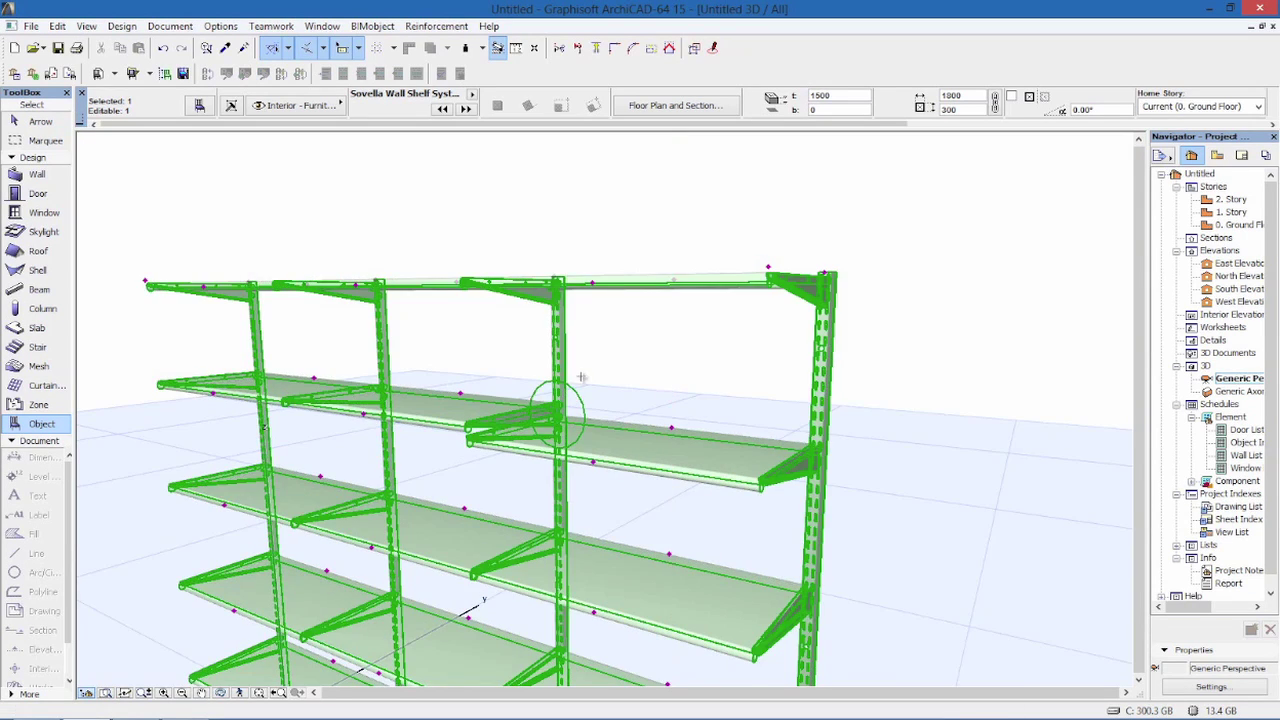
pyautogui.scroll(1, 563, 440)
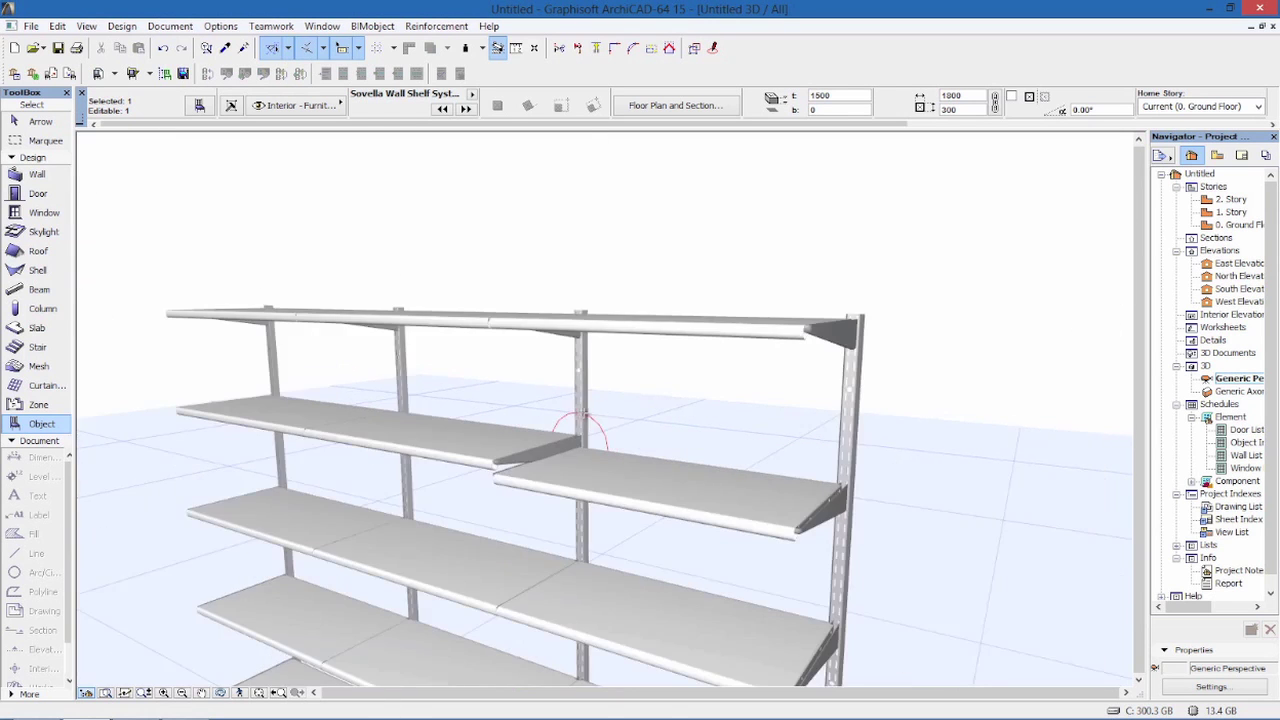
pyautogui.press('Escape')
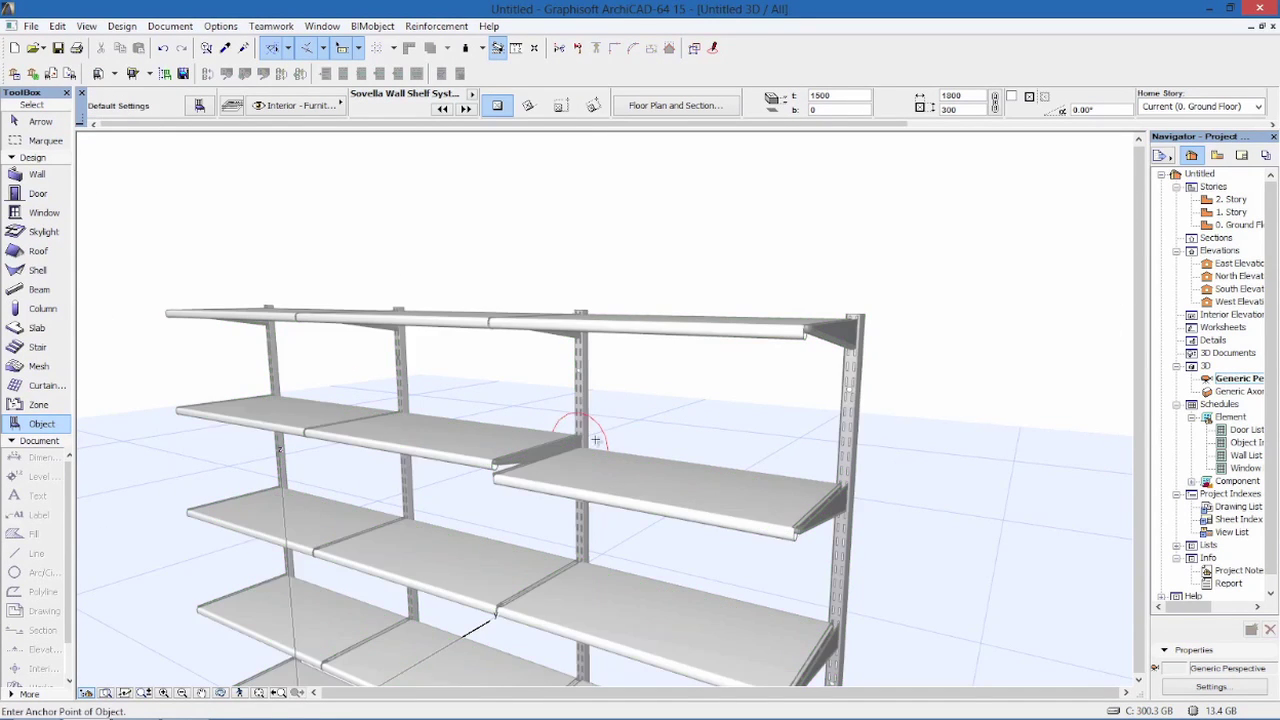
pyautogui.keyDown('shift'); pyautogui.click(609, 458); pyautogui.keyUp('shift')
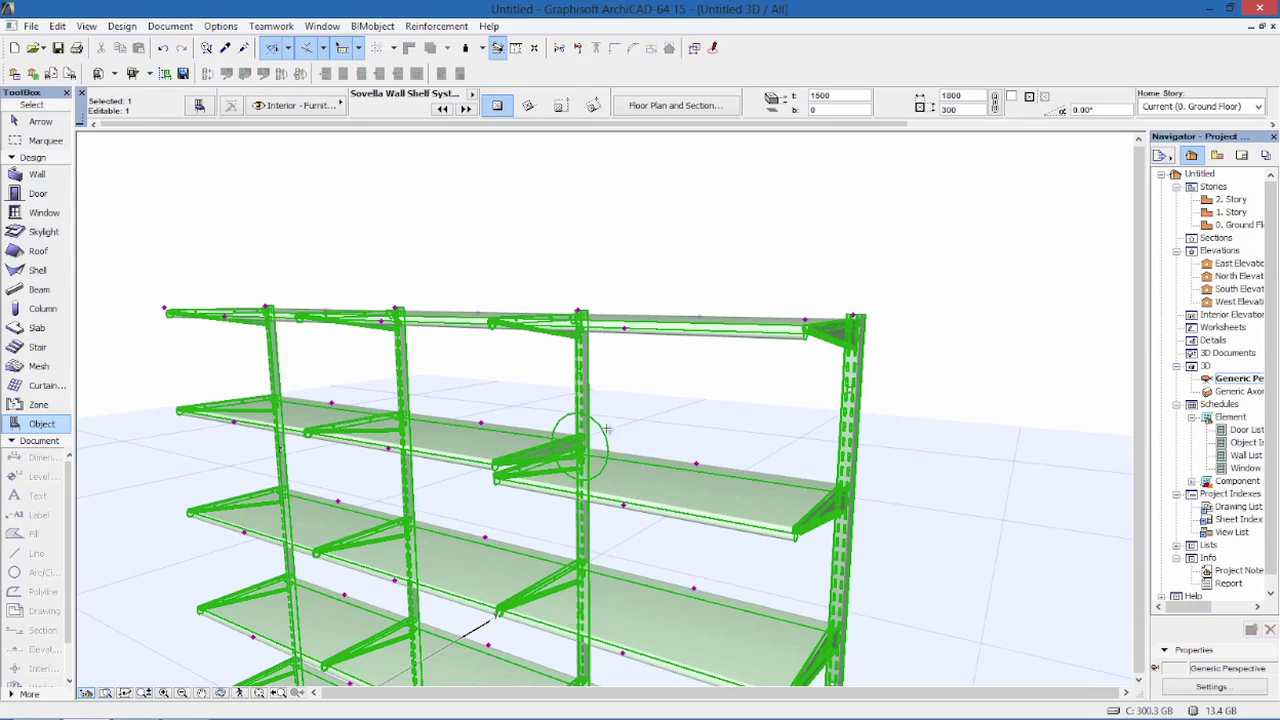
pyautogui.doubleClick(610, 452)
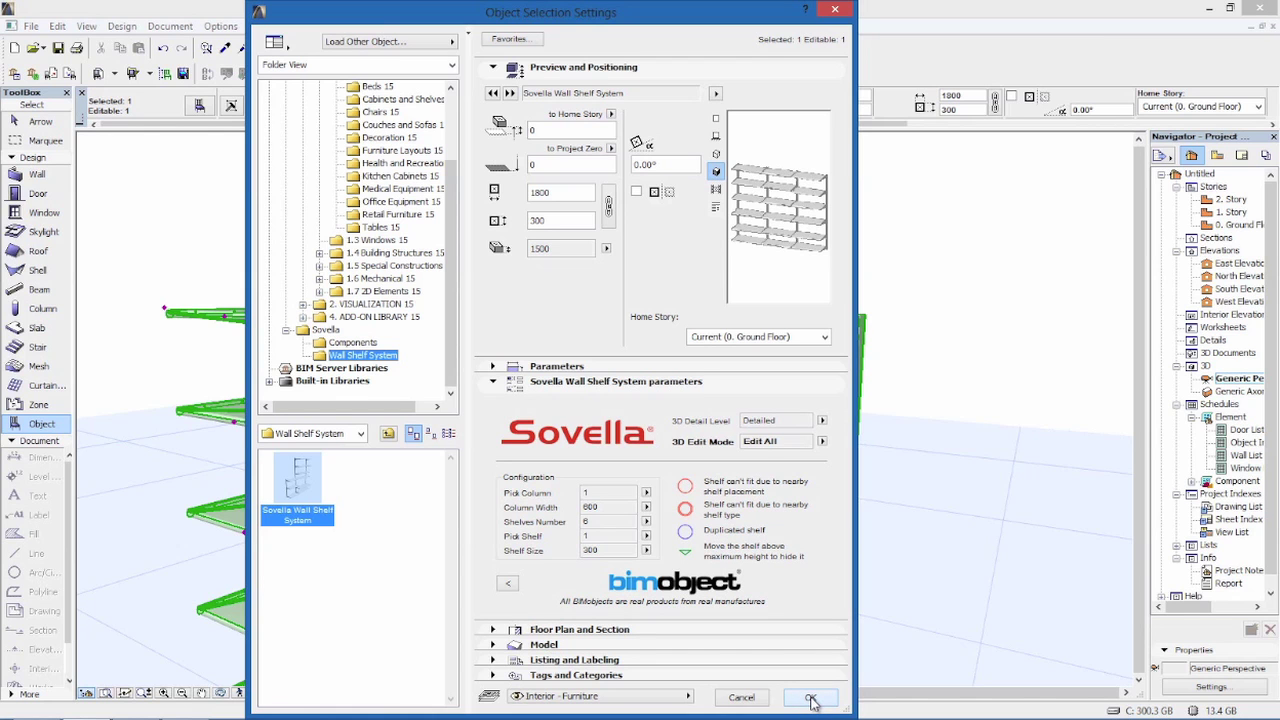
# Return to 3D and stretch a right-bay shelf further down.
pyautogui.click(811, 698)
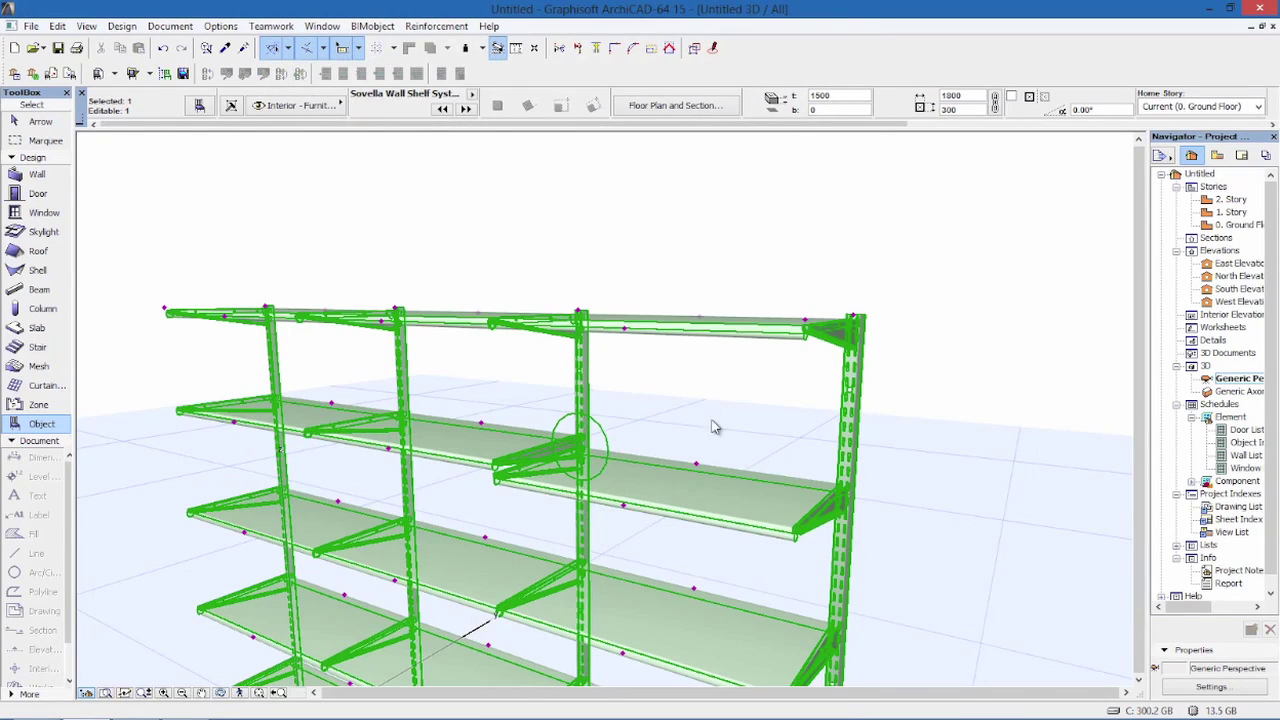
pyautogui.click(697, 463)
pyautogui.click(774, 540)
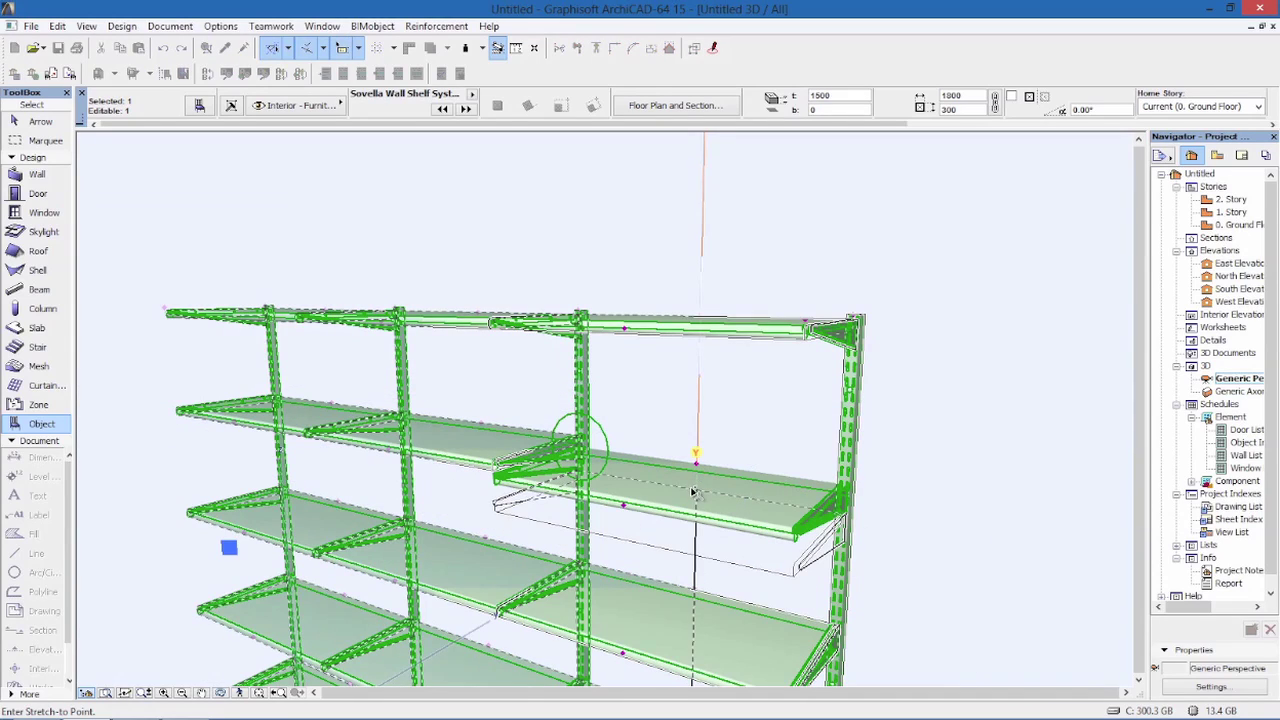
pyautogui.click(593, 497)
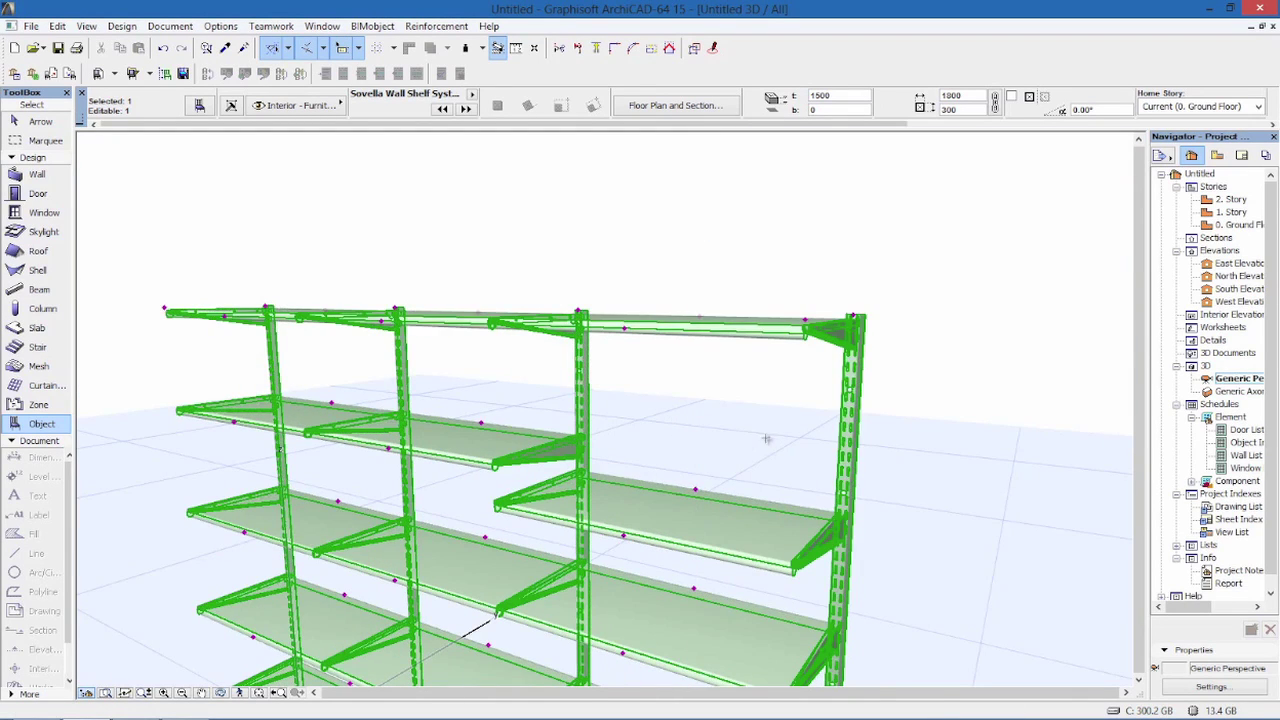
pyautogui.scroll(-4, 770, 438)
# Raise the right section's height from 1500 to 2000 and reposition its top shelf.
pyautogui.click(810, 385)
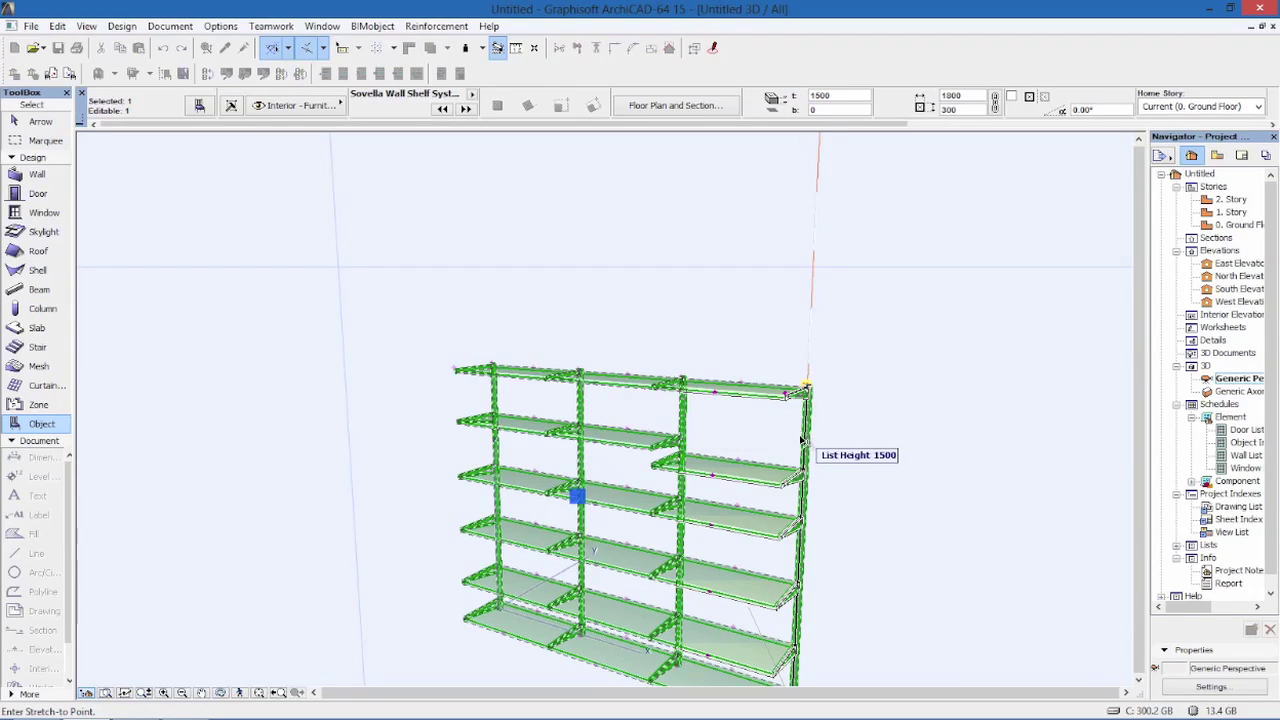
pyautogui.click(828, 268)
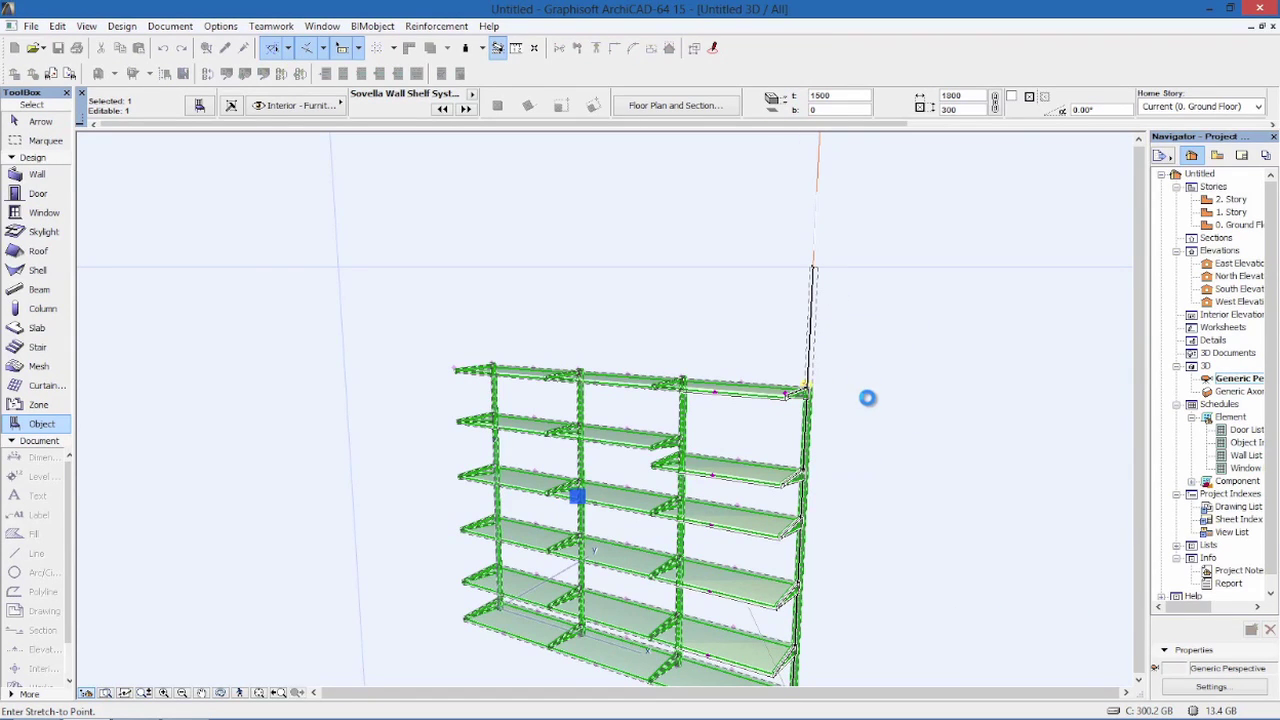
pyautogui.click(685, 372)
pyautogui.click(773, 430)
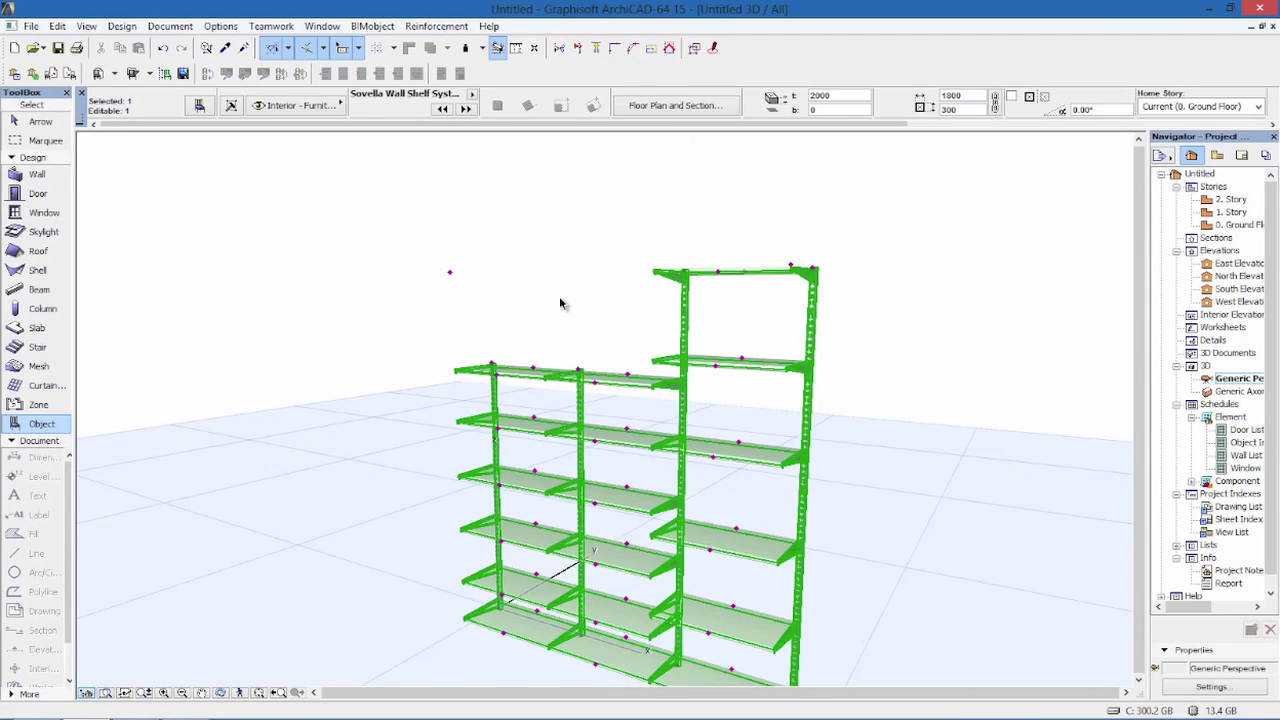
pyautogui.keyDown('shift'); pyautogui.moveTo(656, 321); pyautogui.dragTo(883, 334, button='middle'); pyautogui.keyUp('shift')
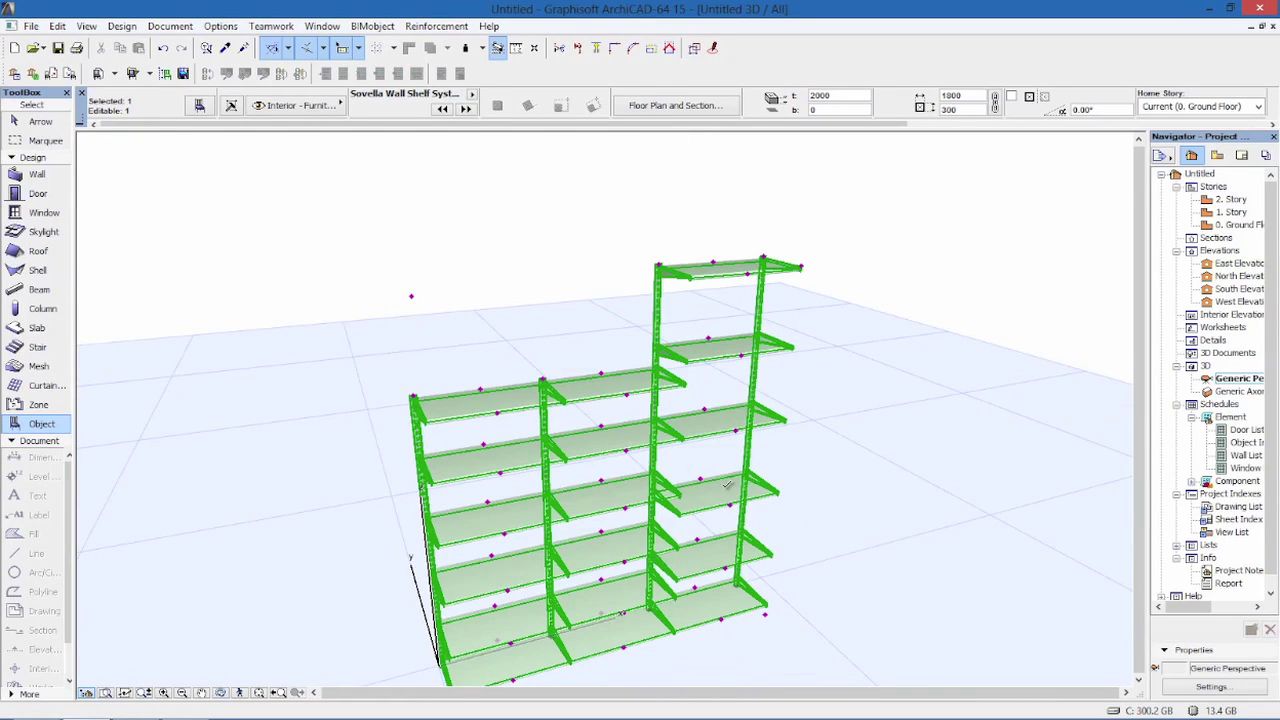
pyautogui.moveTo(845, 455)
pyautogui.keyDown('shift'); pyautogui.mouseDown(button='middle')
pyautogui.moveTo(946, 457)
pyautogui.moveTo(713, 420)
pyautogui.mouseUp(button='middle'); pyautogui.keyUp('shift')
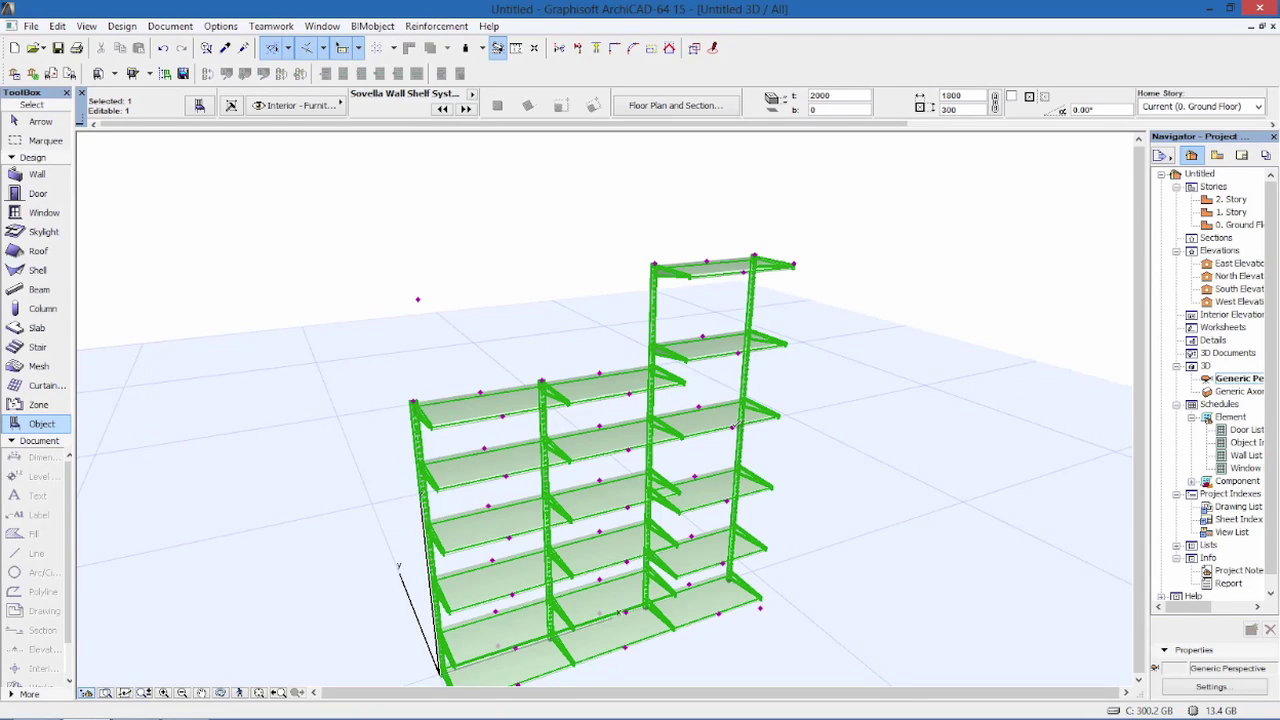
# Stretch the Shelf Size hotspots to deepen the shelves to 400.
pyautogui.click(770, 445)
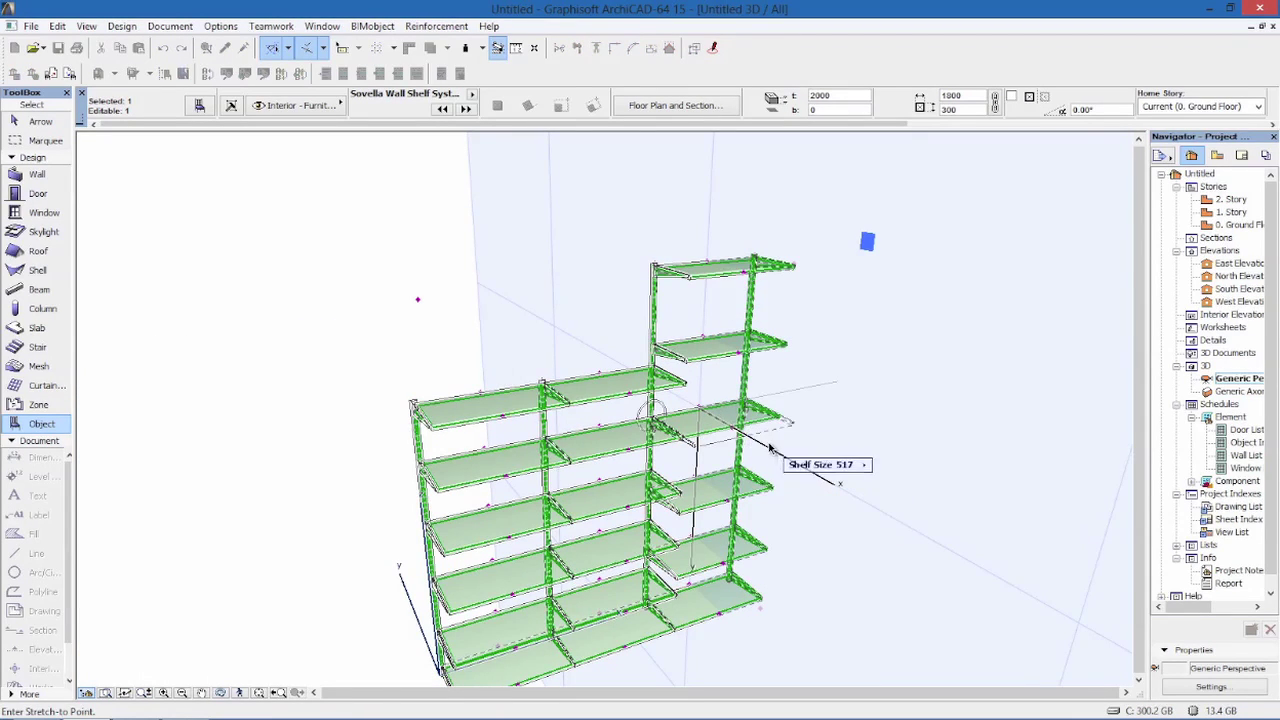
pyautogui.click(828, 500)
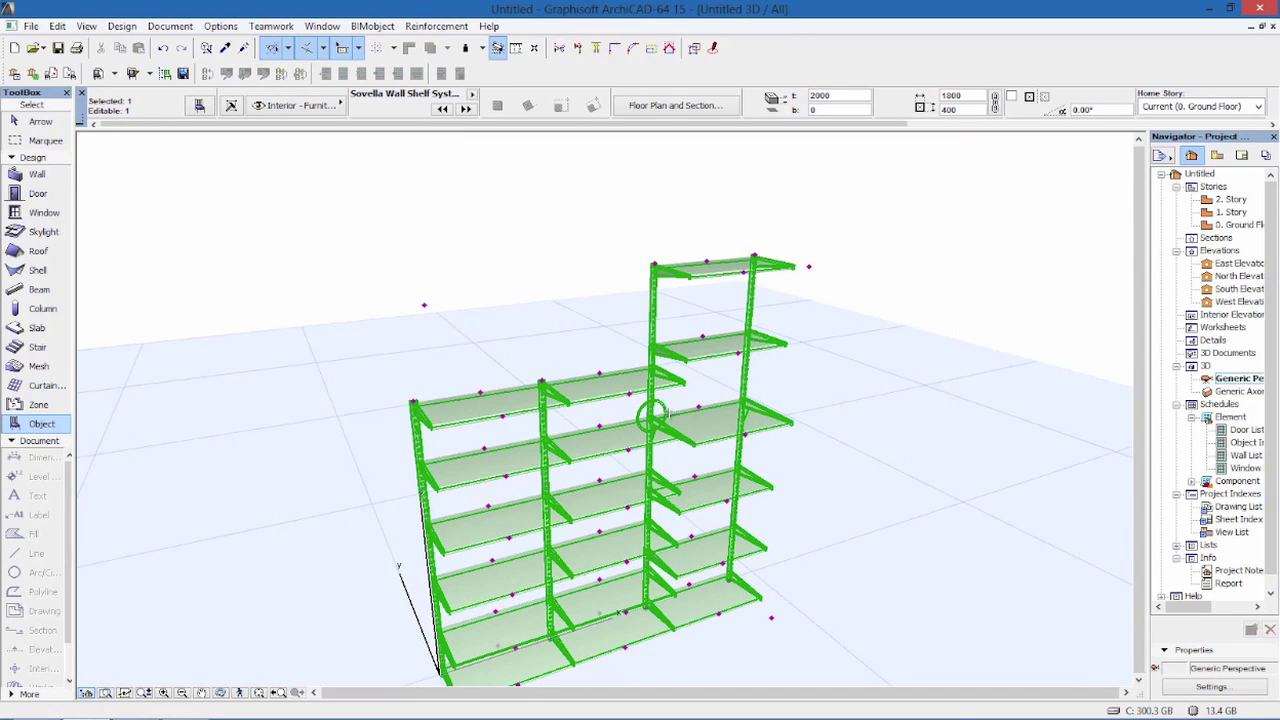
pyautogui.click(690, 537)
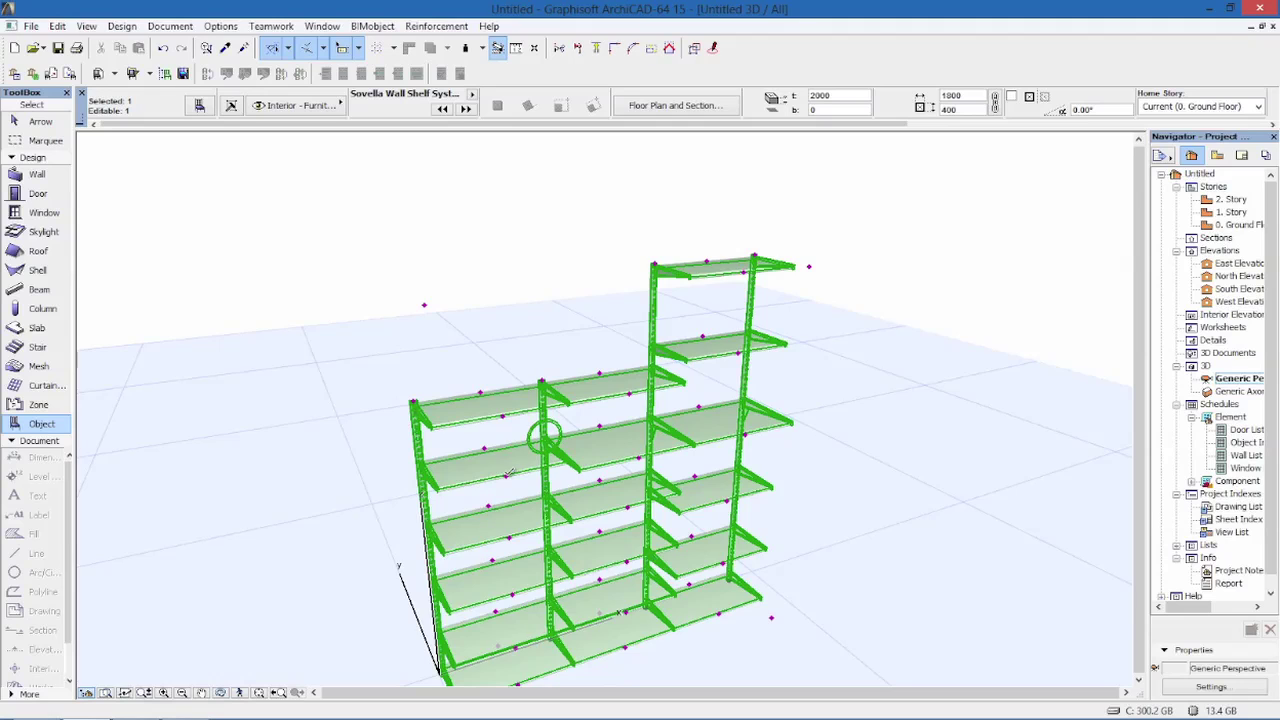
pyautogui.click(537, 515)
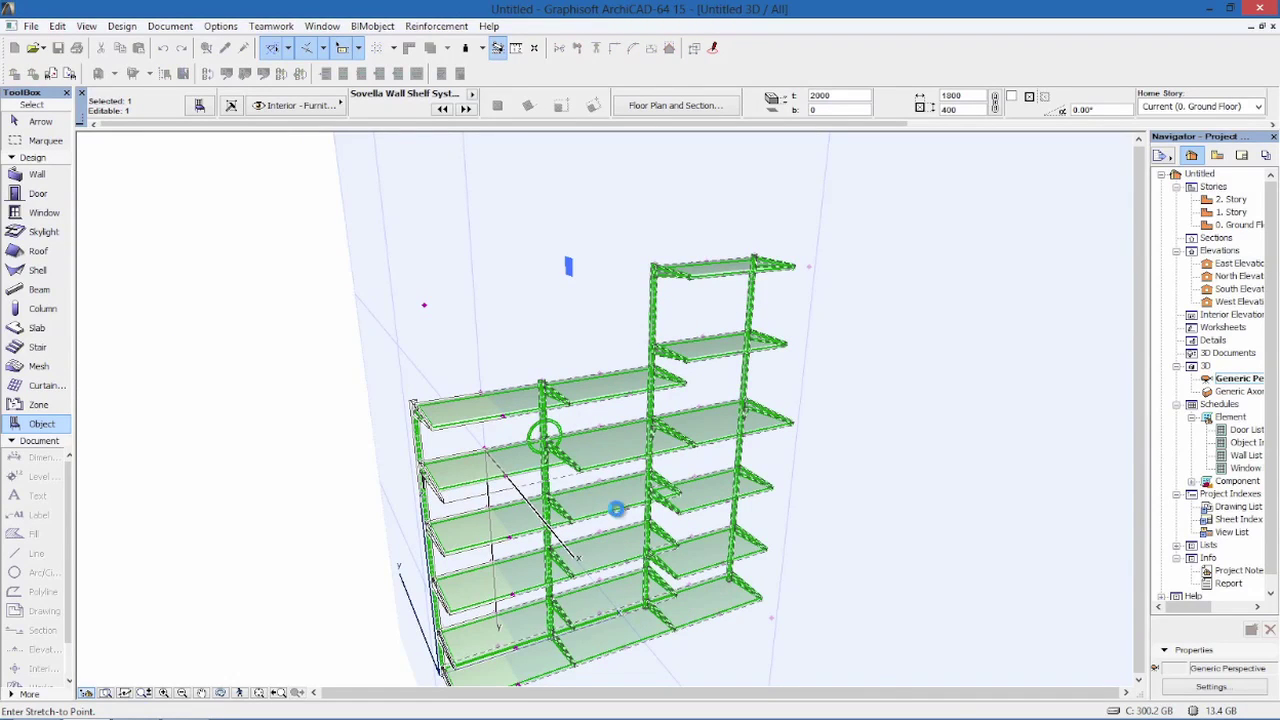
pyautogui.click(792, 508)
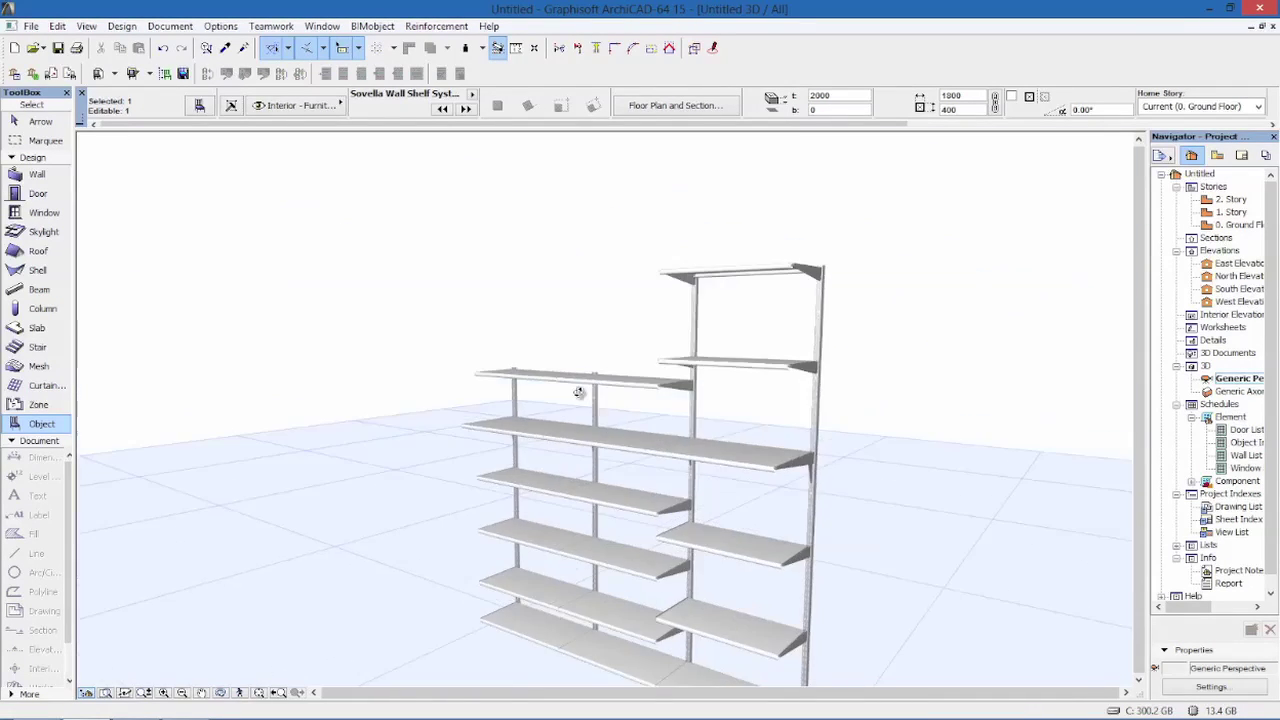
pyautogui.scroll(5, 664, 540)
# Lower a middle-bay shelf closer to the bottom shelf to clear the clash, then deselect.
pyautogui.click(623, 525)
pyautogui.click(697, 423)
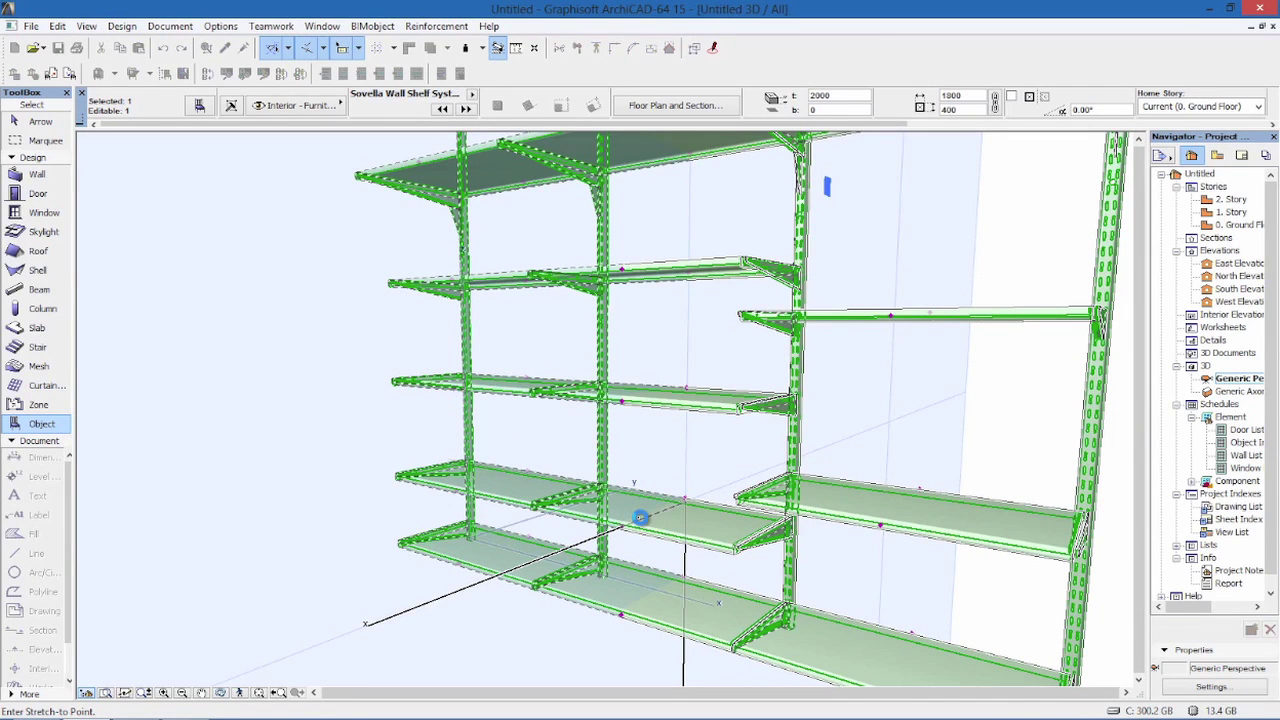
pyautogui.click(699, 492)
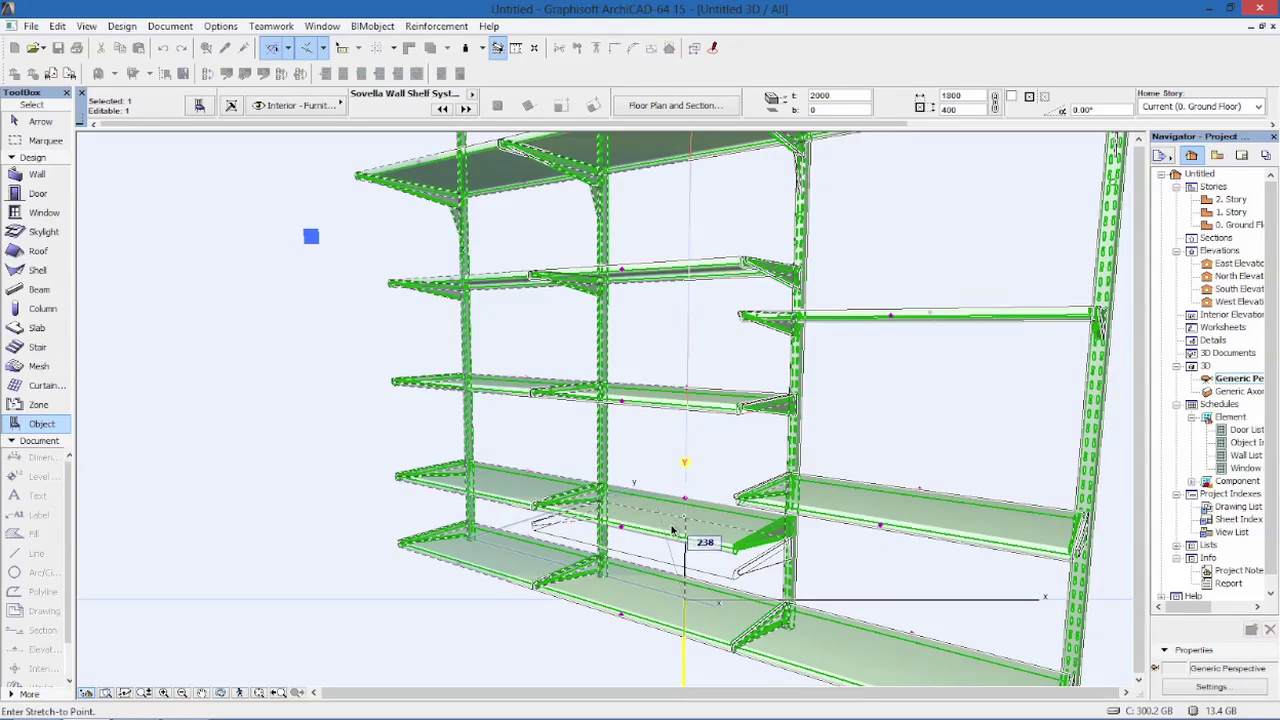
pyautogui.click(676, 503)
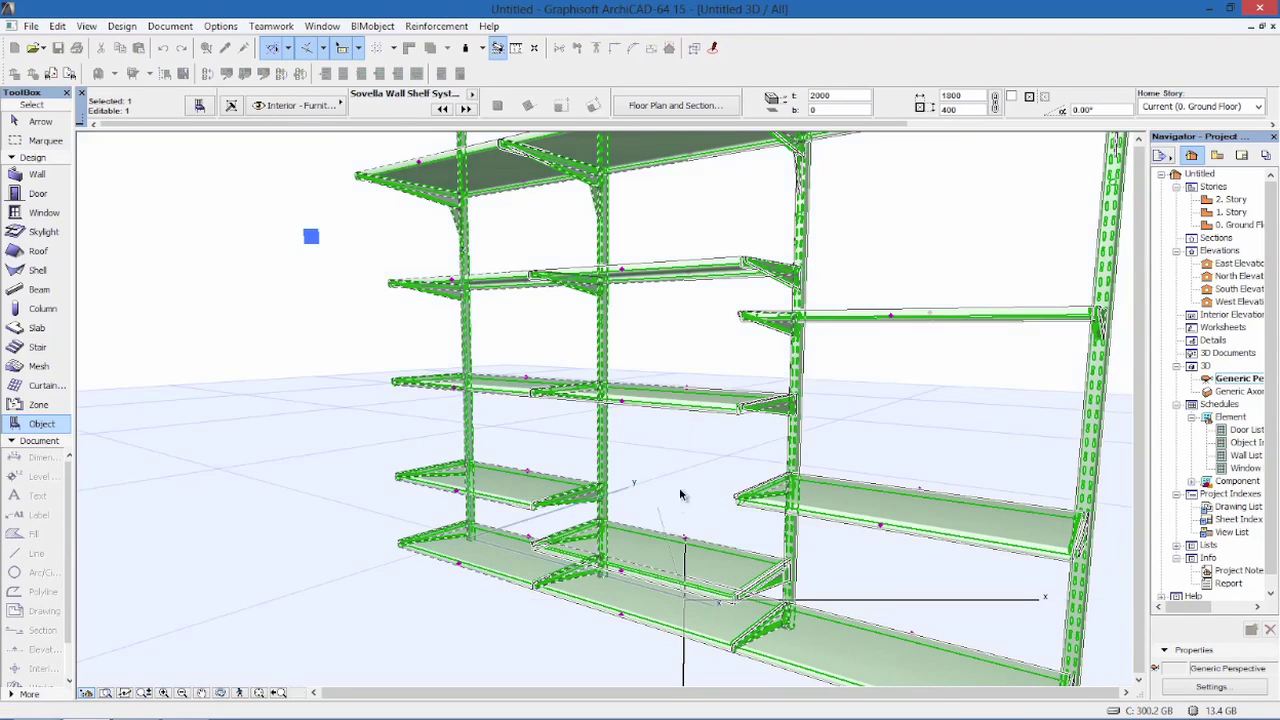
pyautogui.press('Escape')
pyautogui.moveTo(639, 501)
pyautogui.keyDown('shift'); pyautogui.mouseDown(button='middle')
pyautogui.moveTo(686, 357)
pyautogui.moveTo(671, 443)
pyautogui.moveTo(760, 289)
pyautogui.mouseUp(button='middle'); pyautogui.keyUp('shift')
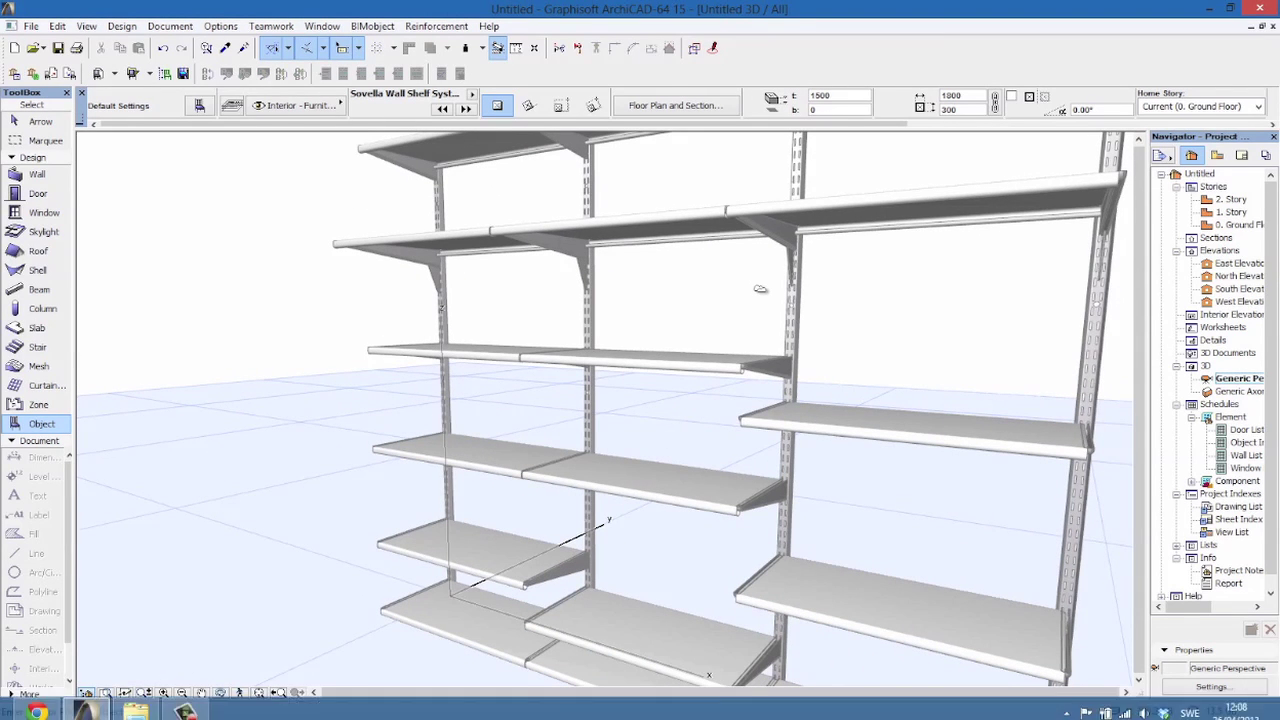
pyautogui.moveTo(558, 367)
pyautogui.keyDown('shift'); pyautogui.mouseDown(button='middle')
pyautogui.moveTo(597, 386)
pyautogui.moveTo(971, 380)
pyautogui.mouseUp(button='middle'); pyautogui.keyUp('shift')
pyautogui.scroll(3, 640, 344)
pyautogui.moveTo(640, 344)
pyautogui.keyDown('shift'); pyautogui.mouseDown(button='middle')
pyautogui.moveTo(668, 368)
pyautogui.moveTo(743, 349)
pyautogui.moveTo(626, 369)
pyautogui.moveTo(869, 414)
pyautogui.mouseUp(button='middle'); pyautogui.keyUp('shift')
pyautogui.scroll(3, 789, 370)
pyautogui.scroll(3, 666, 394)
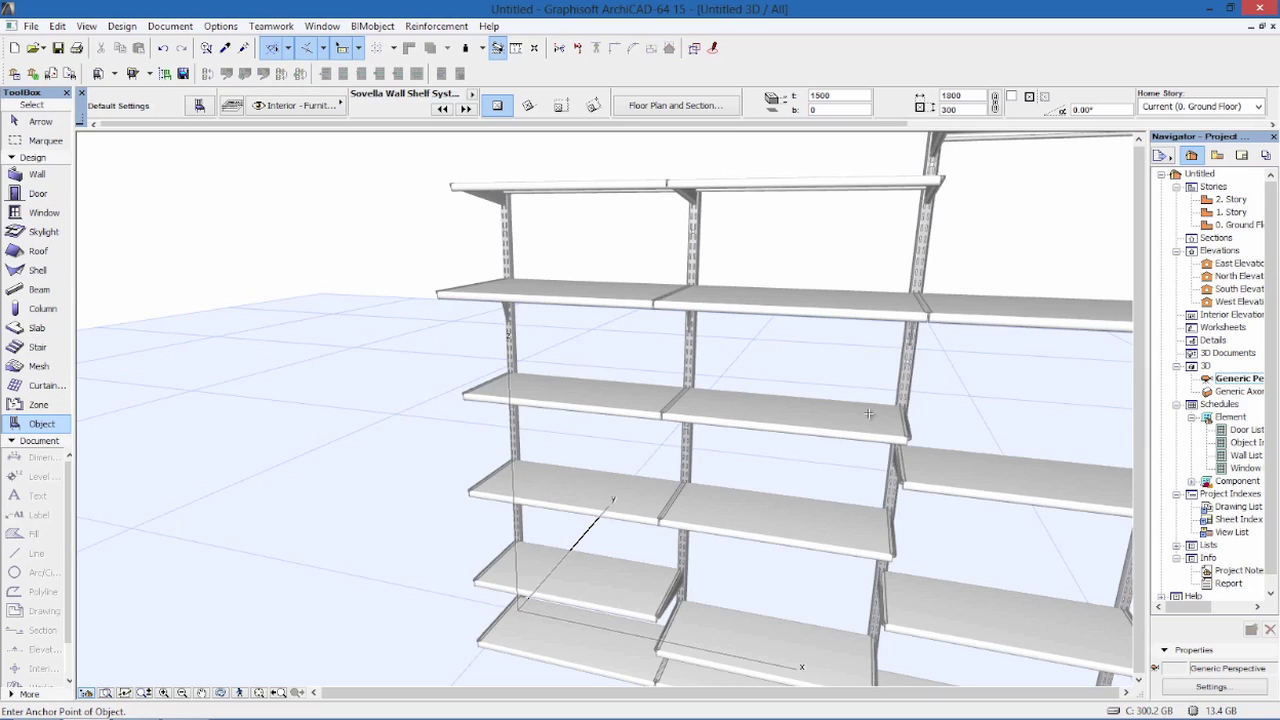
pyautogui.scroll(-2, 869, 414)
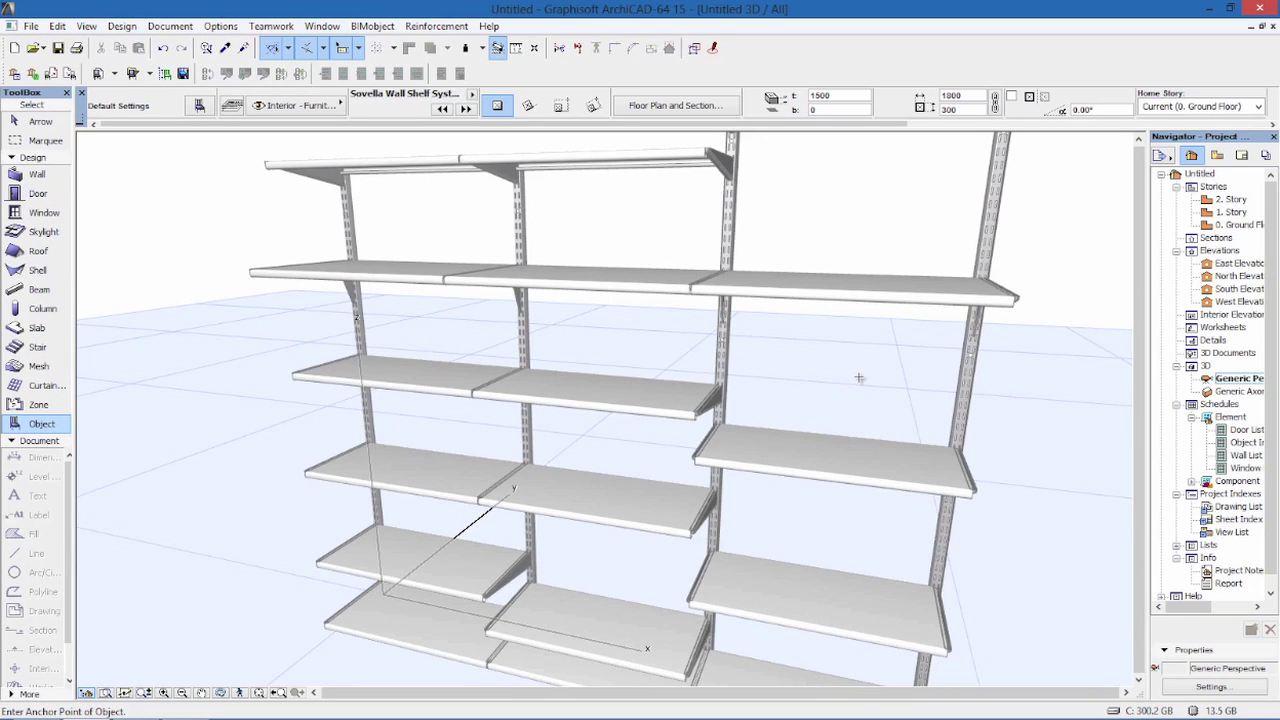
pyautogui.scroll(-2, 849, 286)
pyautogui.scroll(2, 846, 286)
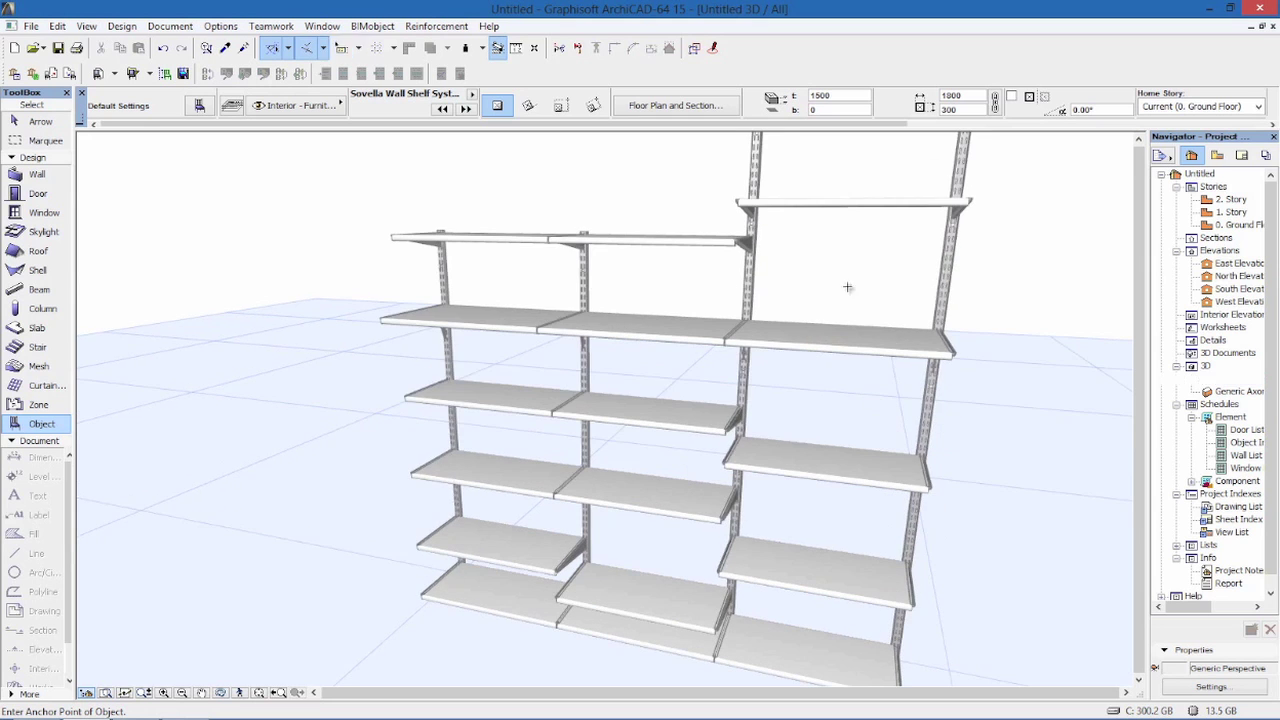